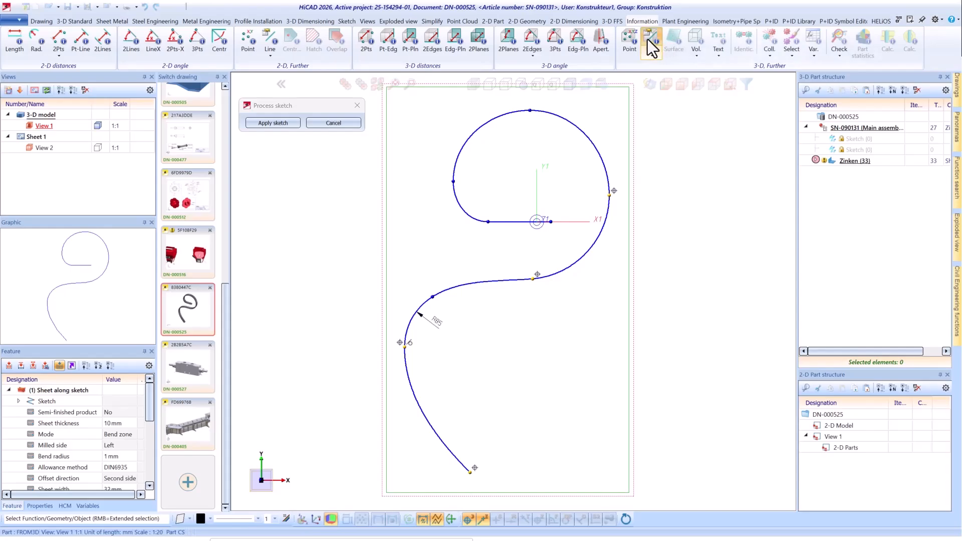
# Query the line information of the long lower spline segment in the sketch and apply the sketch.
pyautogui.click(651, 40)
pyautogui.click(422, 410)
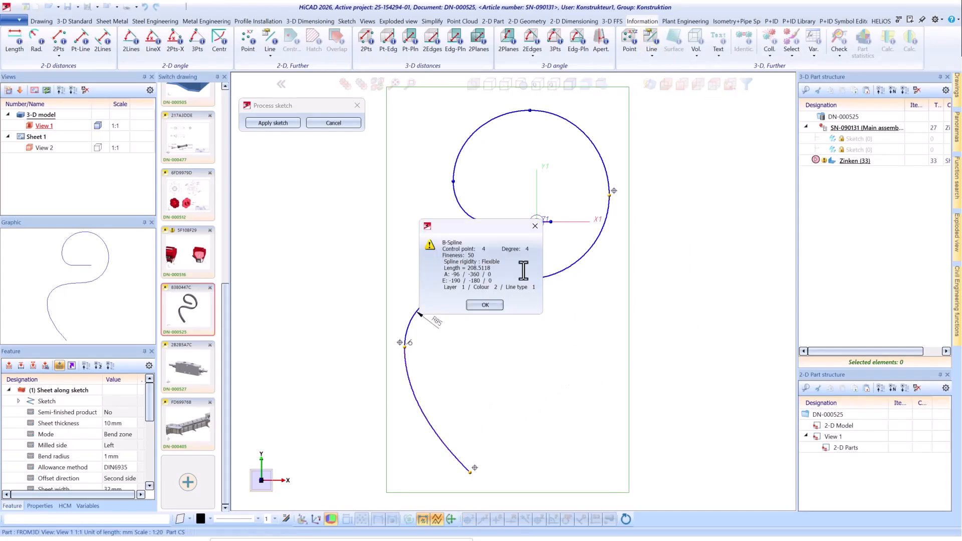
pyautogui.click(494, 307)
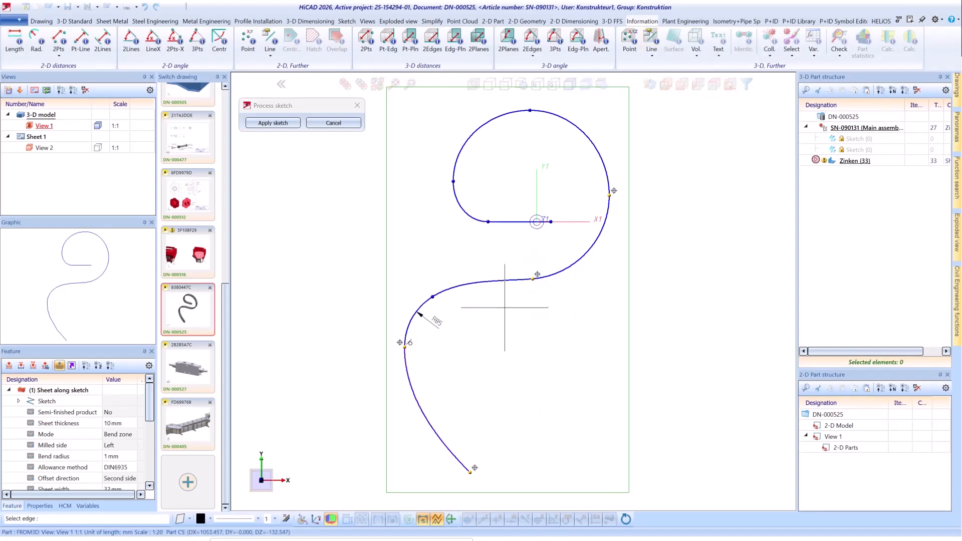
pyautogui.click(282, 124)
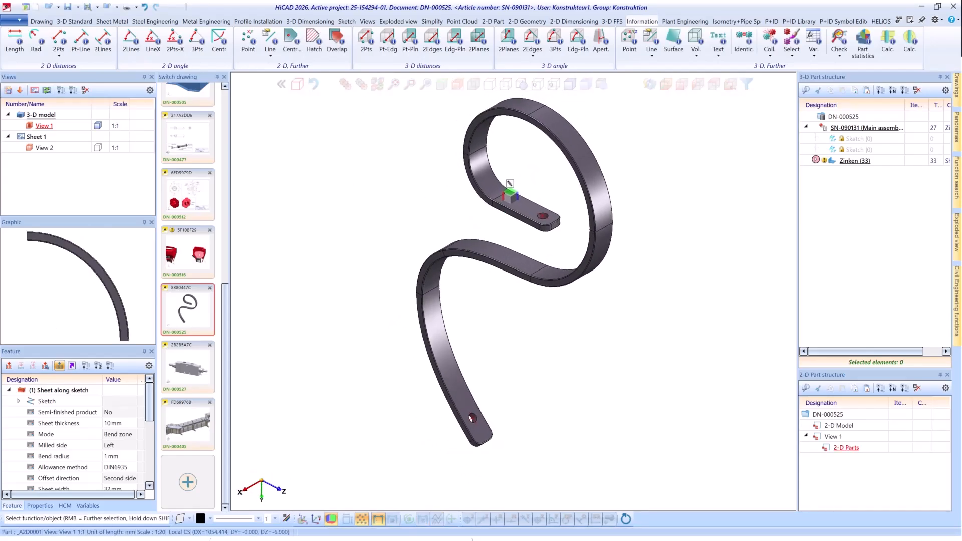
# Unfold the curved sheet strip into its flat form with the bend simulation.
pyautogui.click(115, 22)
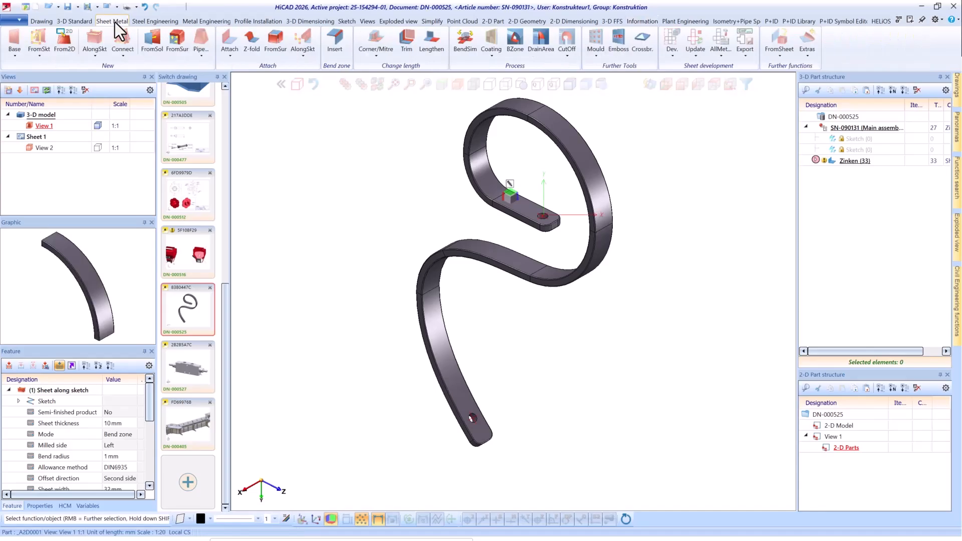
pyautogui.click(459, 39)
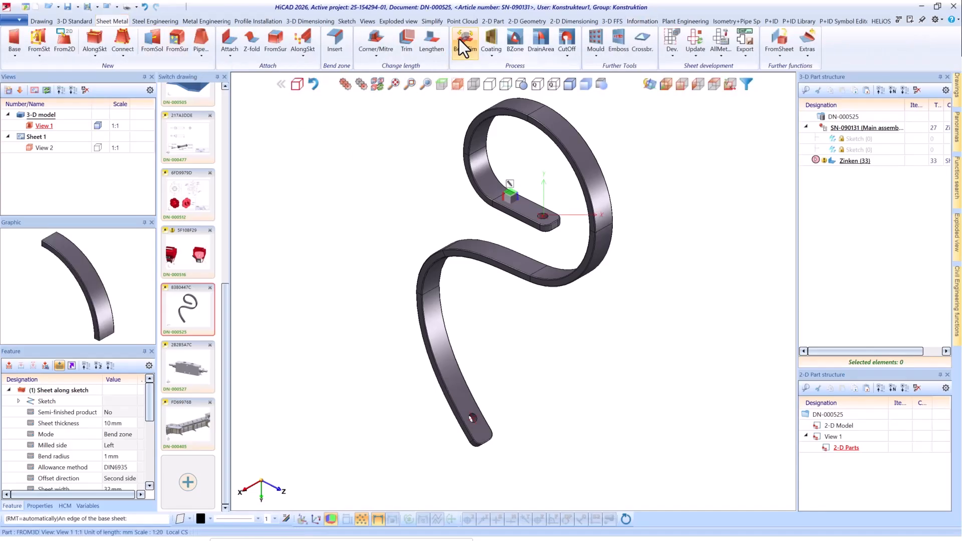
pyautogui.click(500, 212)
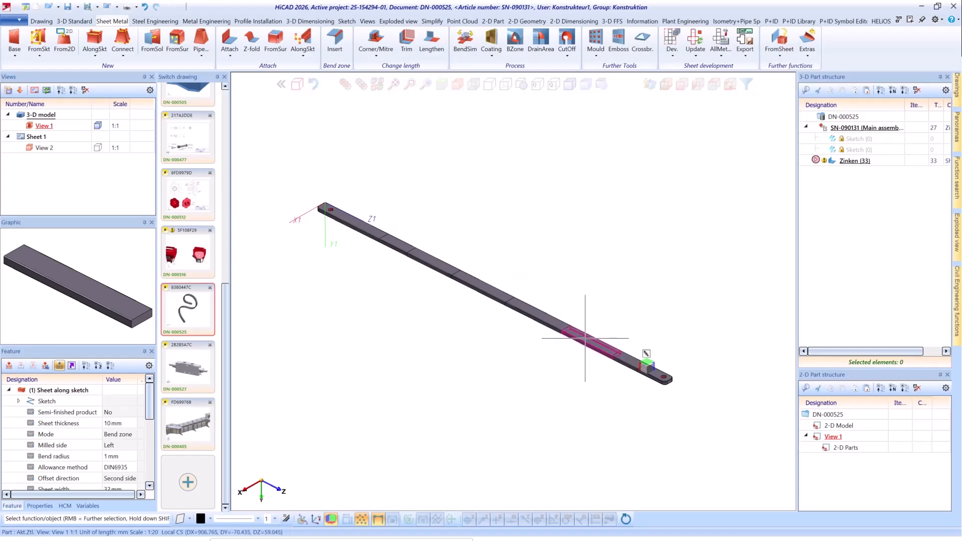
# Run the bend simulation again on the flattened strip, picking an edge near its holed end.
pyautogui.scroll(-2, 586, 338)
pyautogui.scroll(5, 644, 378)
pyautogui.click(477, 39)
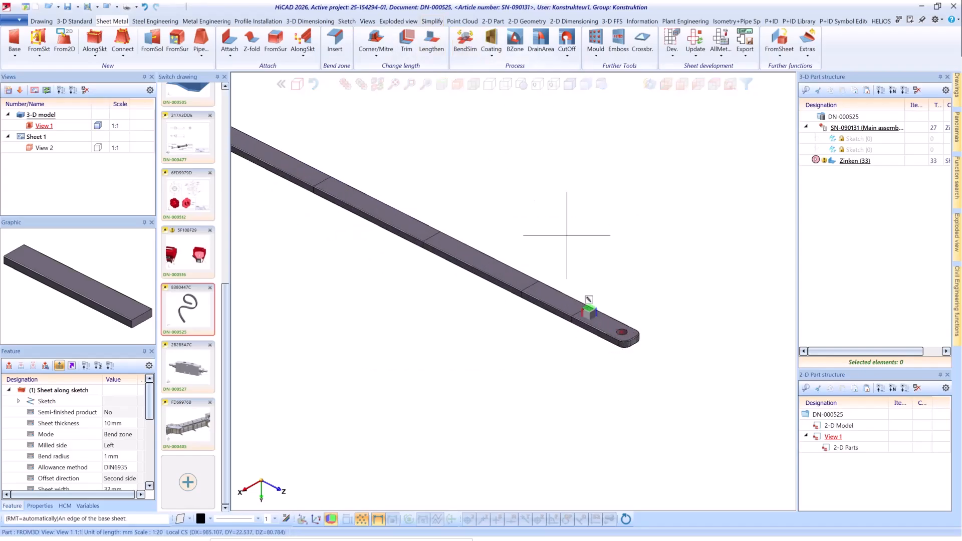
pyautogui.click(574, 305)
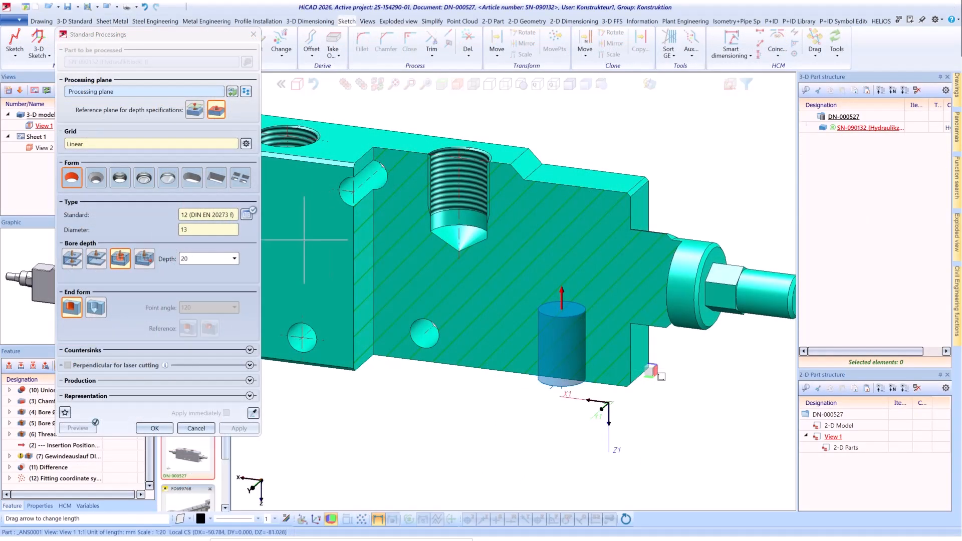
# Try the countersunk, threaded, slotted and rectangular forms for the standard processing on the hydraulic block.
pyautogui.click(100, 182)
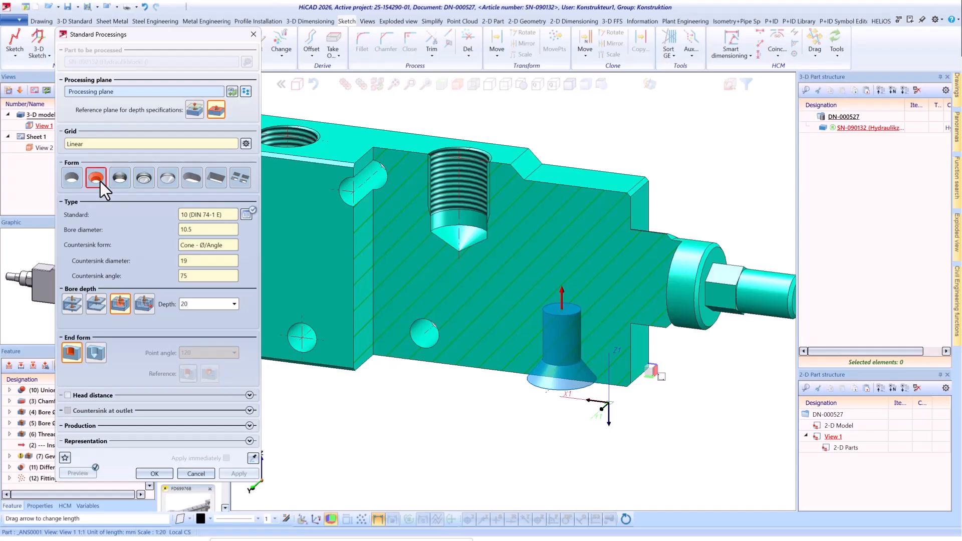
pyautogui.click(124, 179)
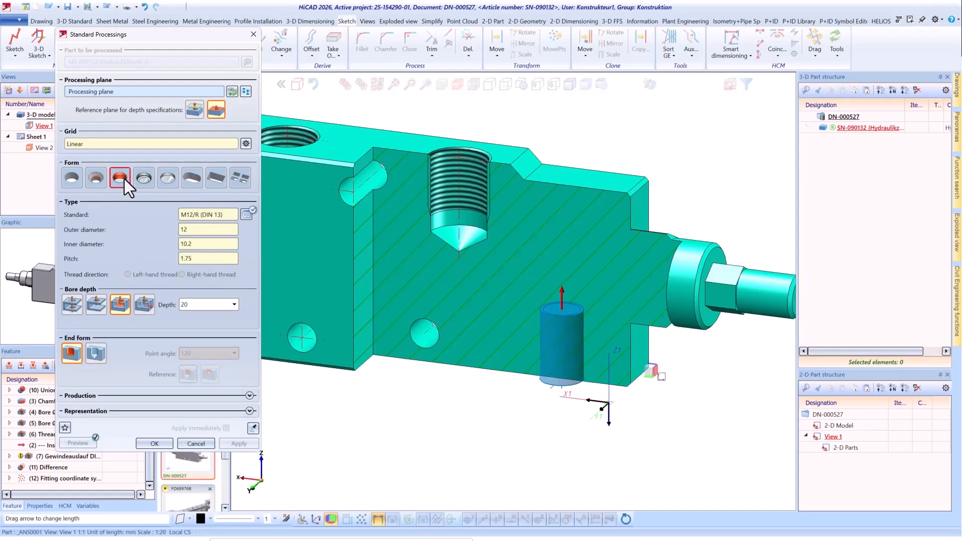
pyautogui.click(193, 180)
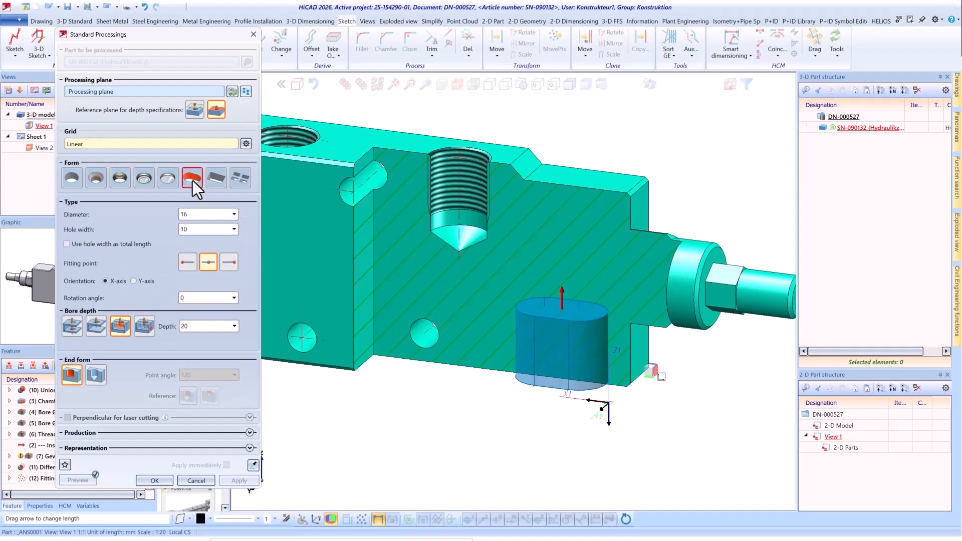
pyautogui.click(217, 179)
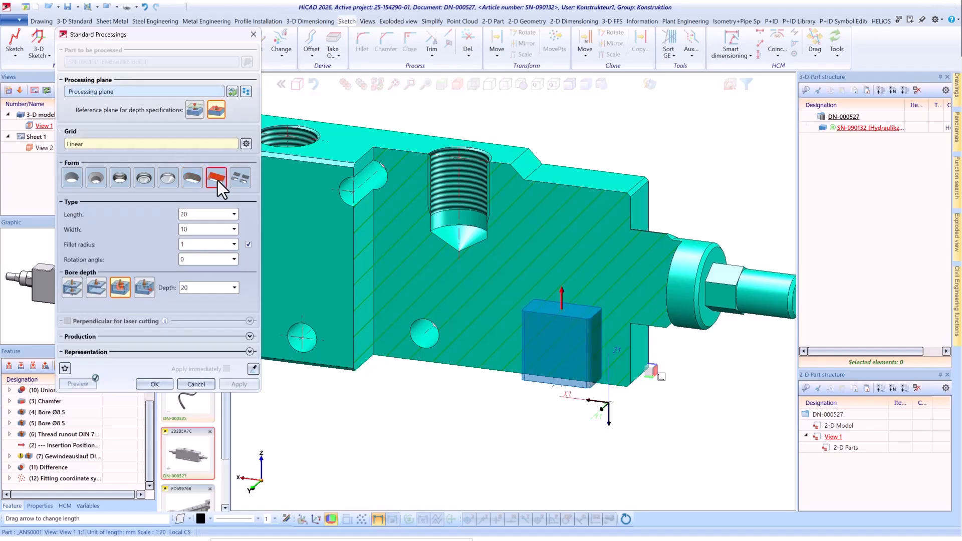
# Choose the M18x1.5/F (DIN 76) processing form and define it as a blind bore 40 mm deep.
pyautogui.click(168, 178)
pyautogui.click(101, 263)
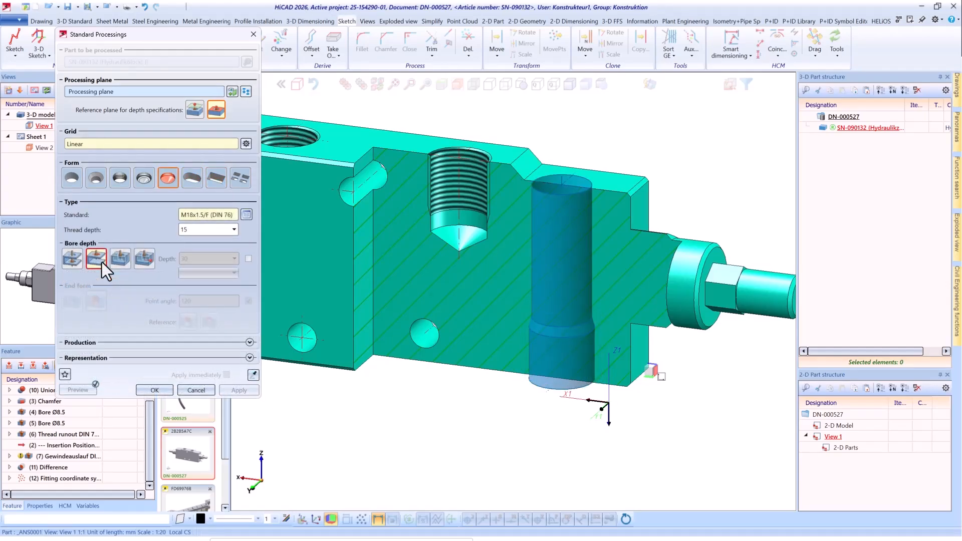
pyautogui.click(124, 260)
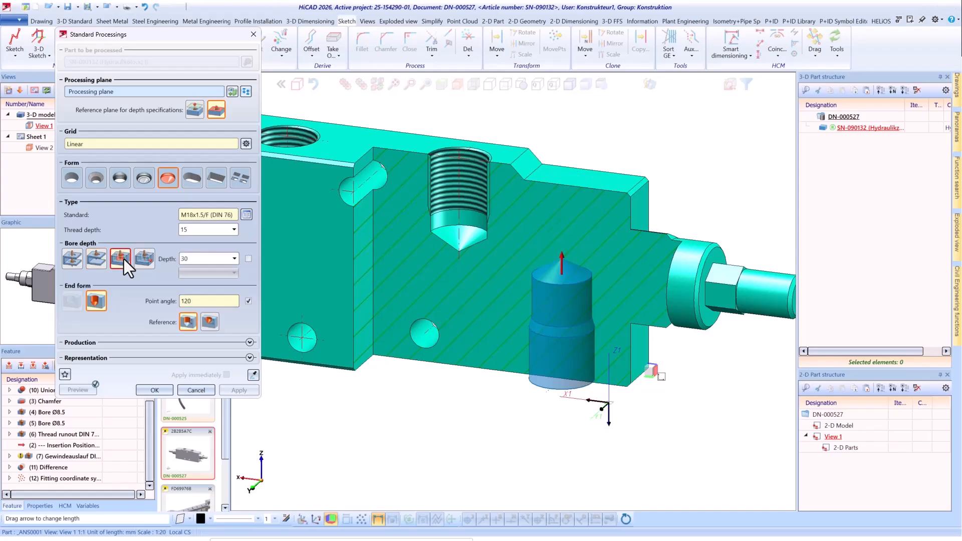
pyautogui.click(563, 258)
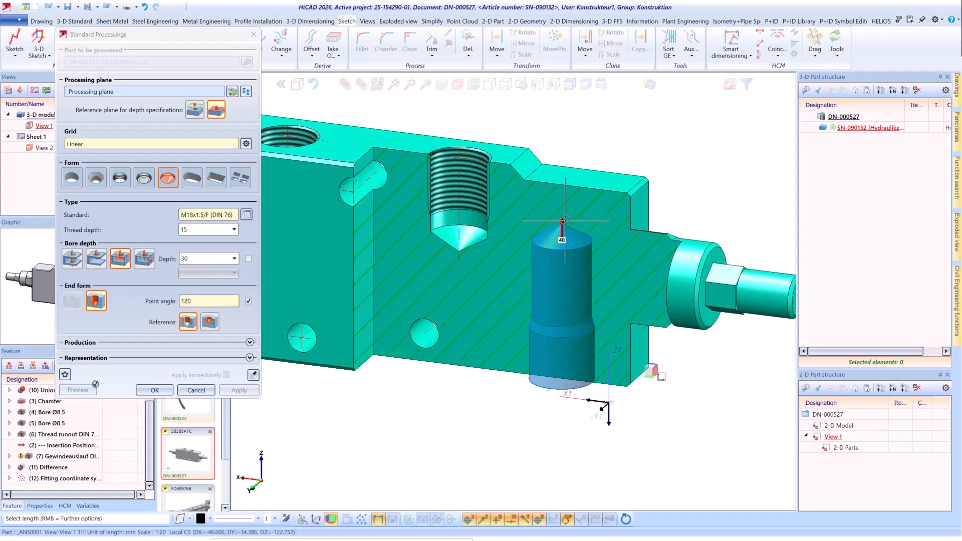
pyautogui.click(565, 221)
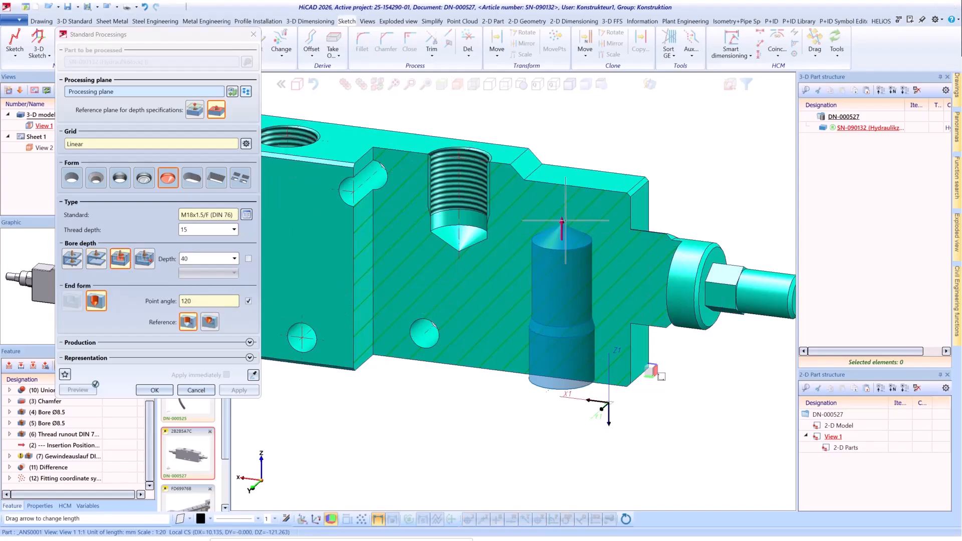
# Define the bore depth up to a picked point near the stepped end of the hydraulic block.
pyautogui.click(145, 258)
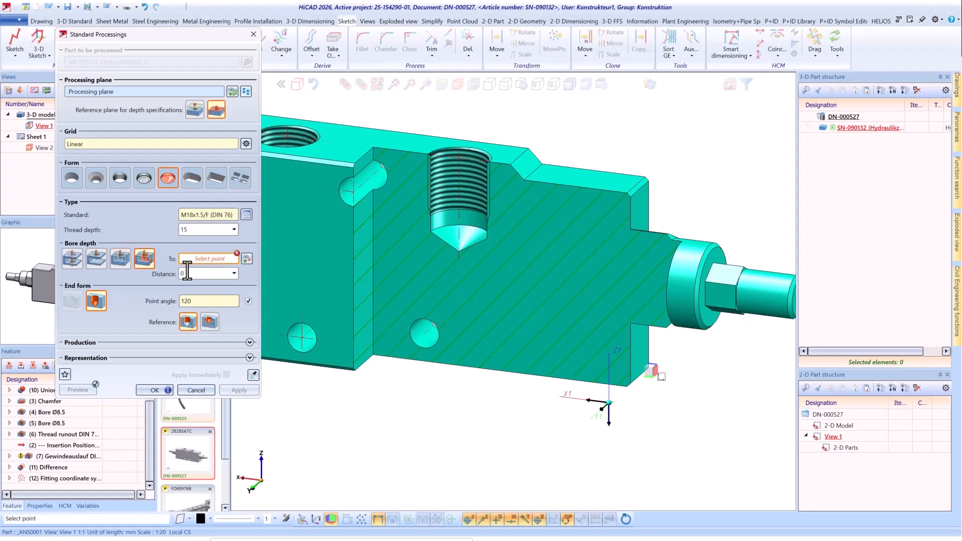
pyautogui.click(675, 261)
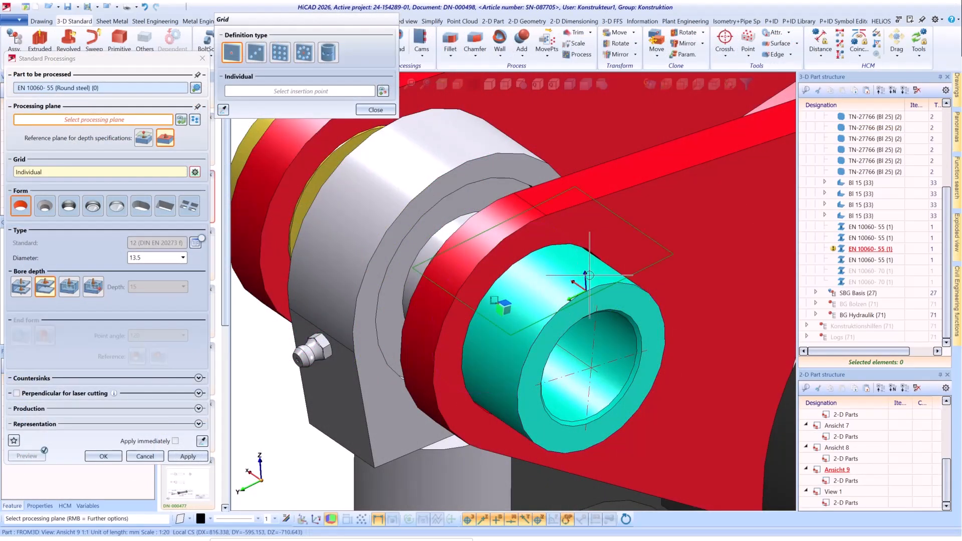
# Define four 12 mm bores in a 360° radial grid around the round steel's cylinder surface, with immediate application enabled.
pyautogui.click(590, 275)
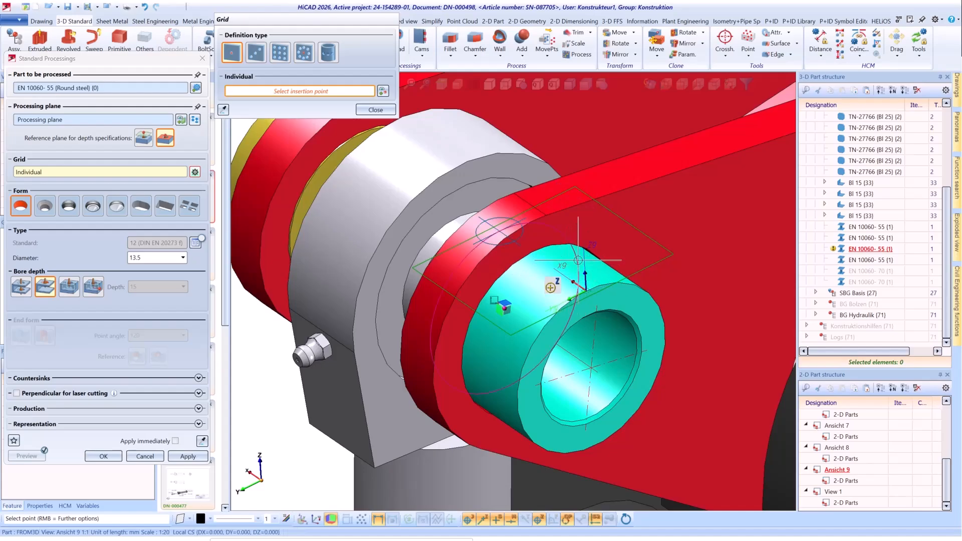
pyautogui.click(330, 54)
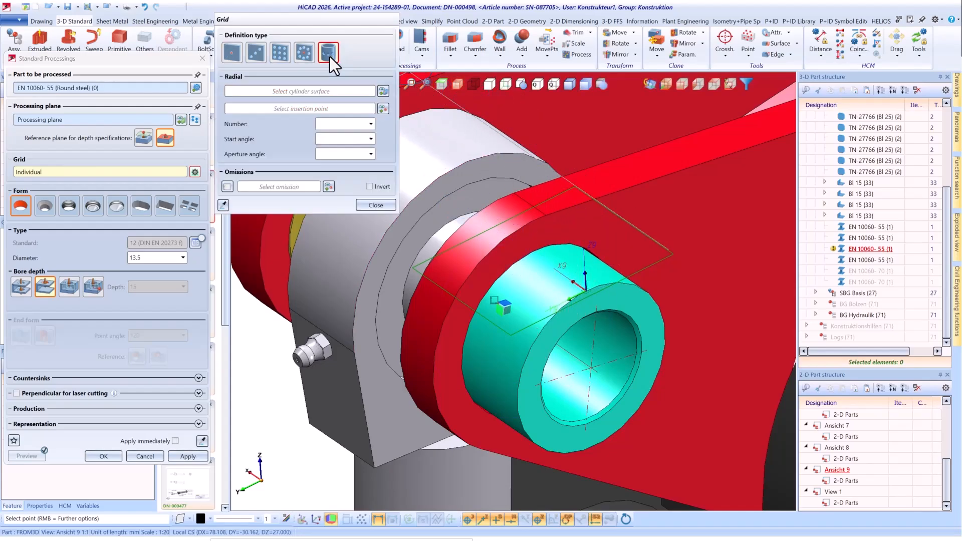
pyautogui.click(561, 271)
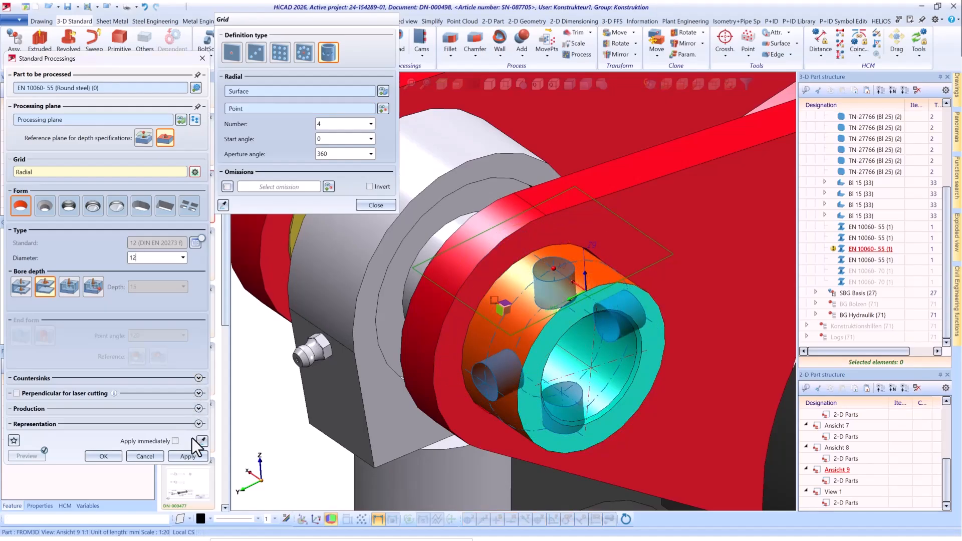
pyautogui.click(176, 442)
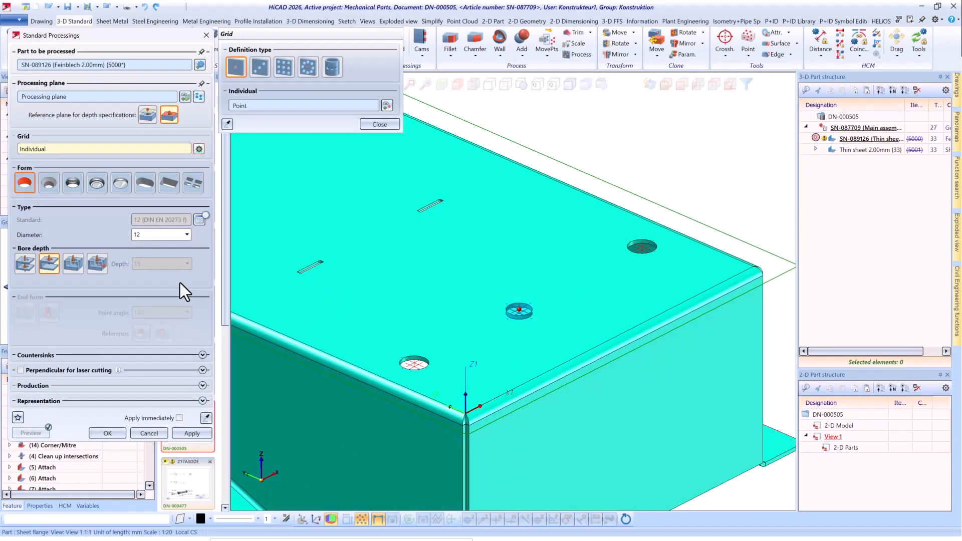
# Replace the round bore on the sheet housing with the catalogue bore pattern Agraffe D=10.2,H=20.1,L=40,L1=20 after browsing the punching tools.
pyautogui.click(194, 183)
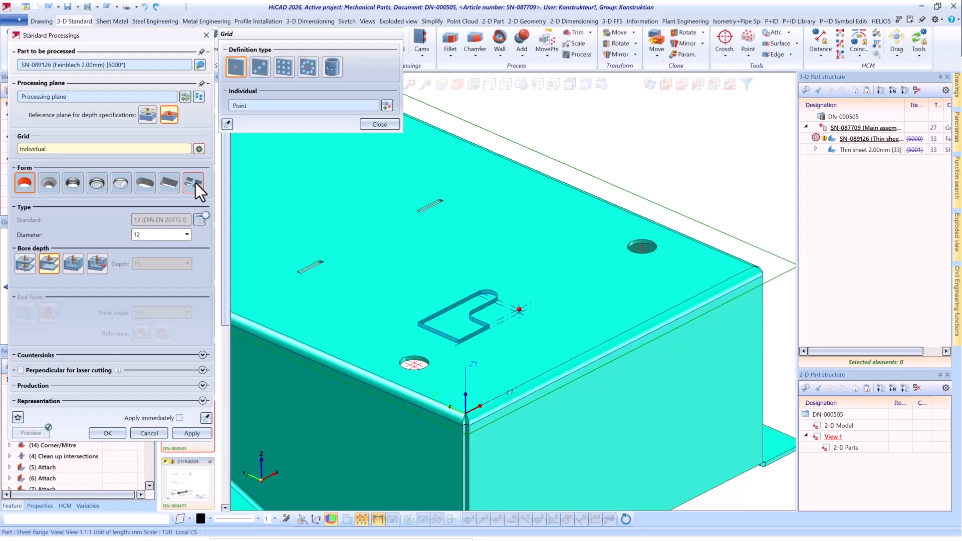
pyautogui.click(199, 220)
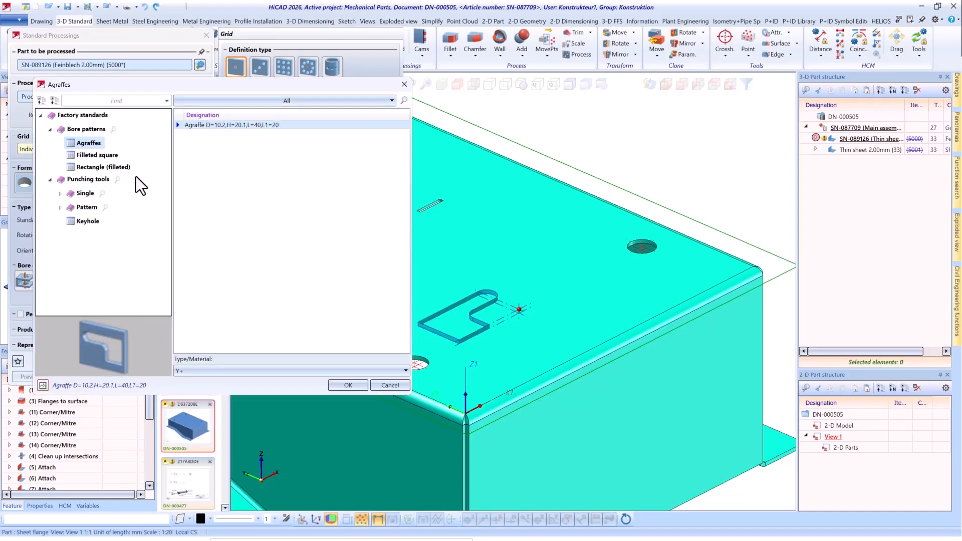
pyautogui.click(61, 193)
pyautogui.scroll(-2, 61, 227)
pyautogui.scroll(2, 61, 226)
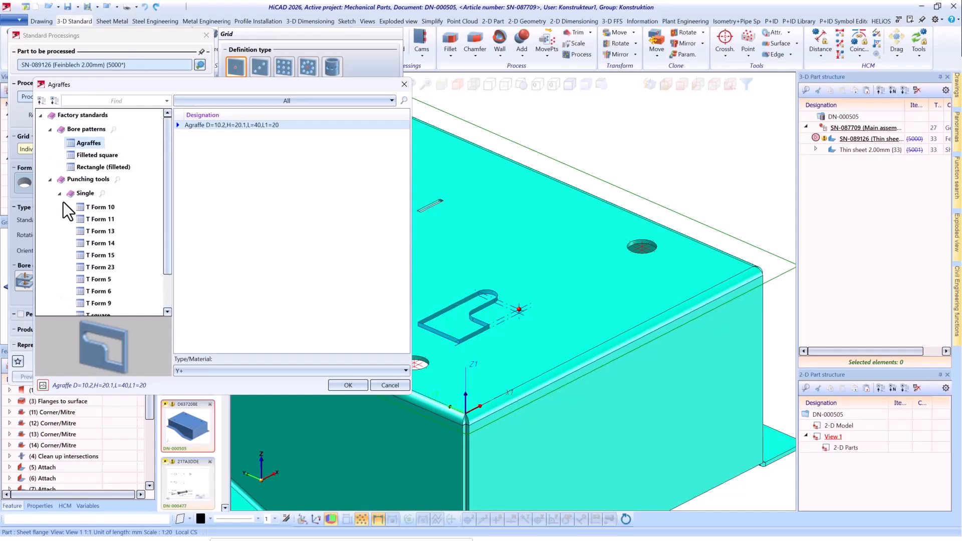
pyautogui.click(61, 195)
pyautogui.click(62, 209)
pyautogui.click(89, 221)
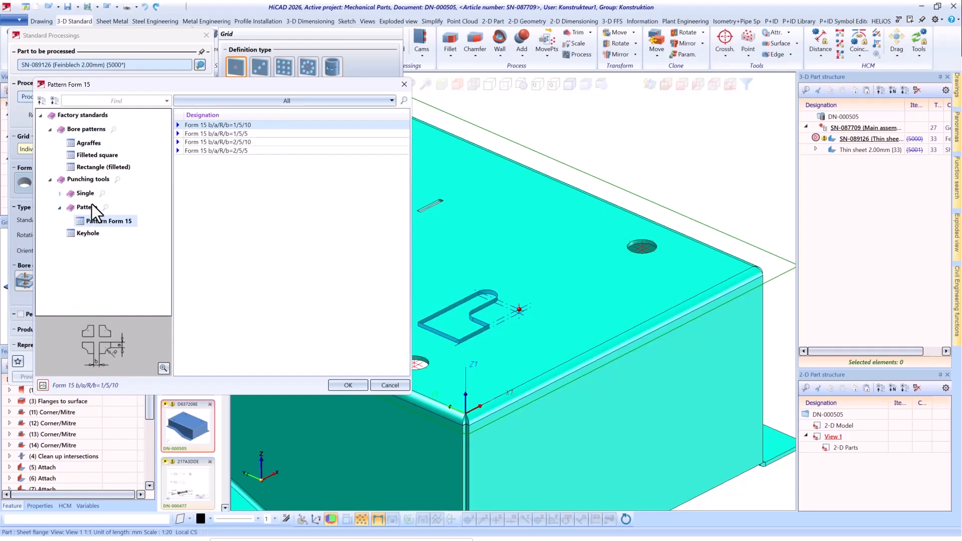
pyautogui.click(59, 207)
pyautogui.click(92, 146)
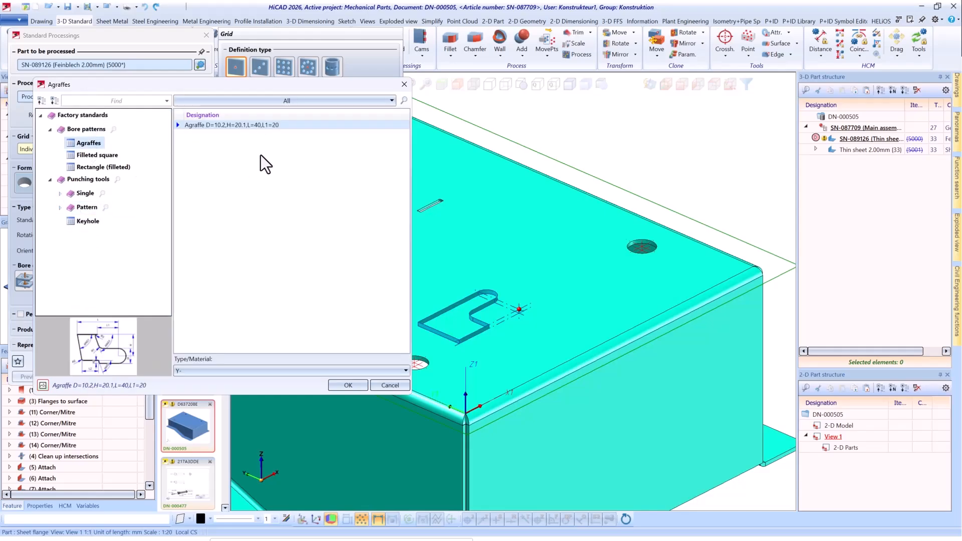
pyautogui.click(353, 389)
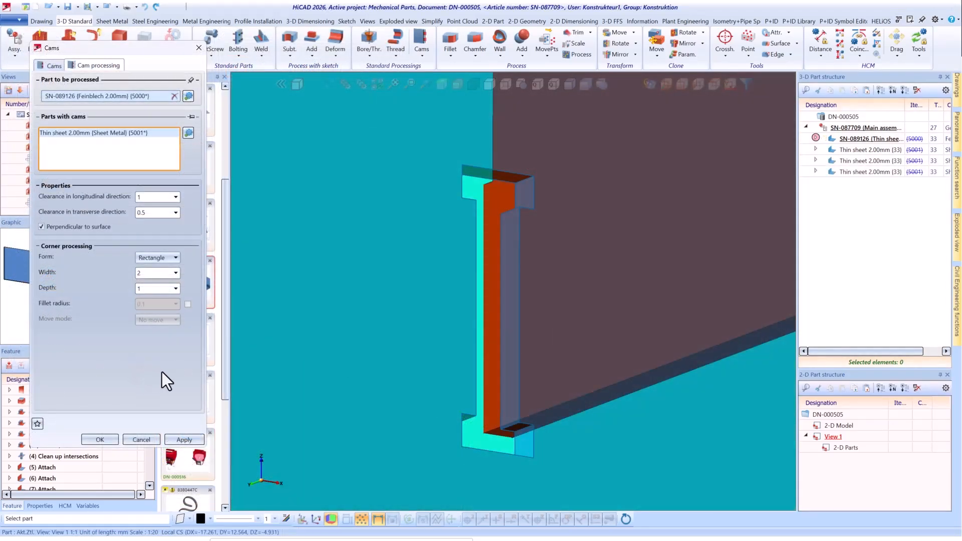
# Enable a fillet radius for the cams' rectangular corner processing and set it to 0.5.
pyautogui.click(189, 306)
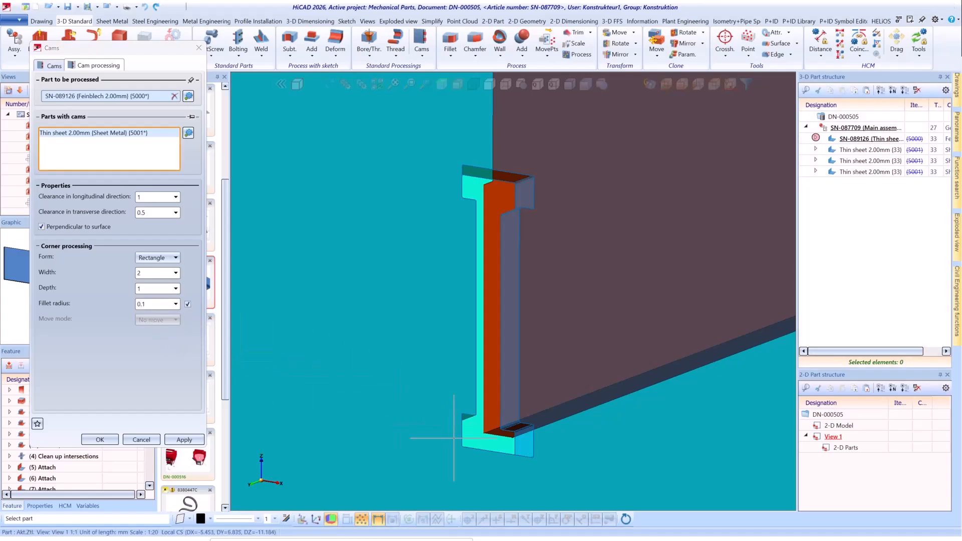
pyautogui.scroll(2, 519, 445)
pyautogui.scroll(3, 463, 428)
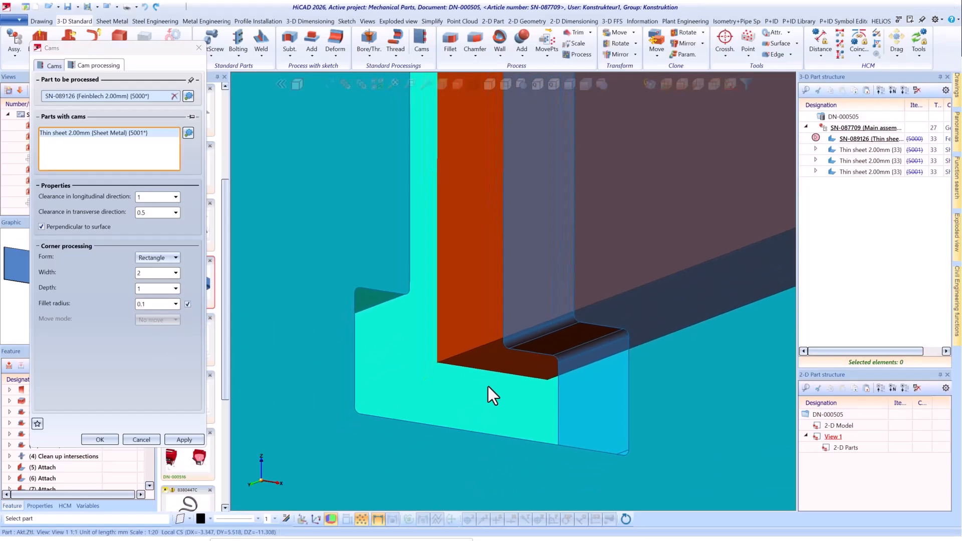
pyautogui.doubleClick(156, 304)
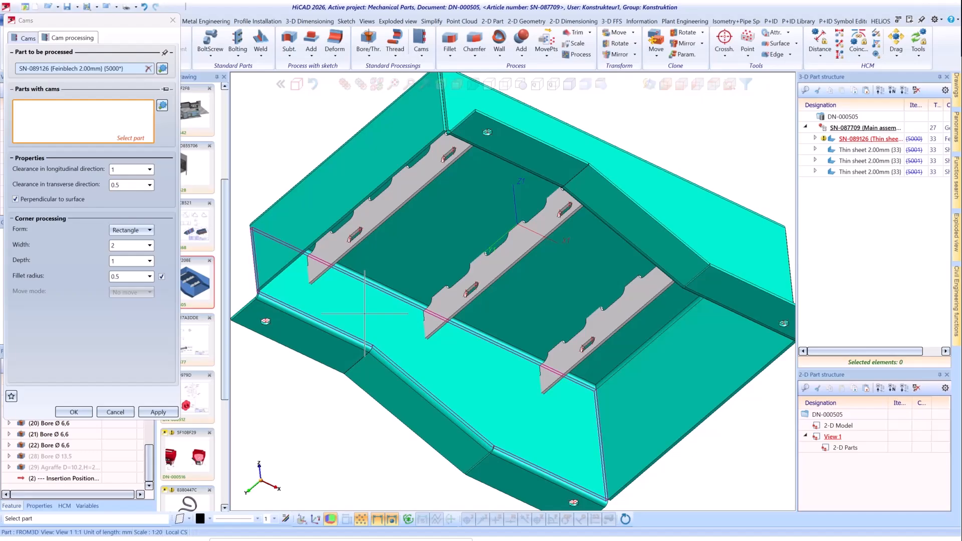
# Select all three thin sheets as the parts with cams and create the cam cut-outs in the housing sheet.
pyautogui.click(395, 211)
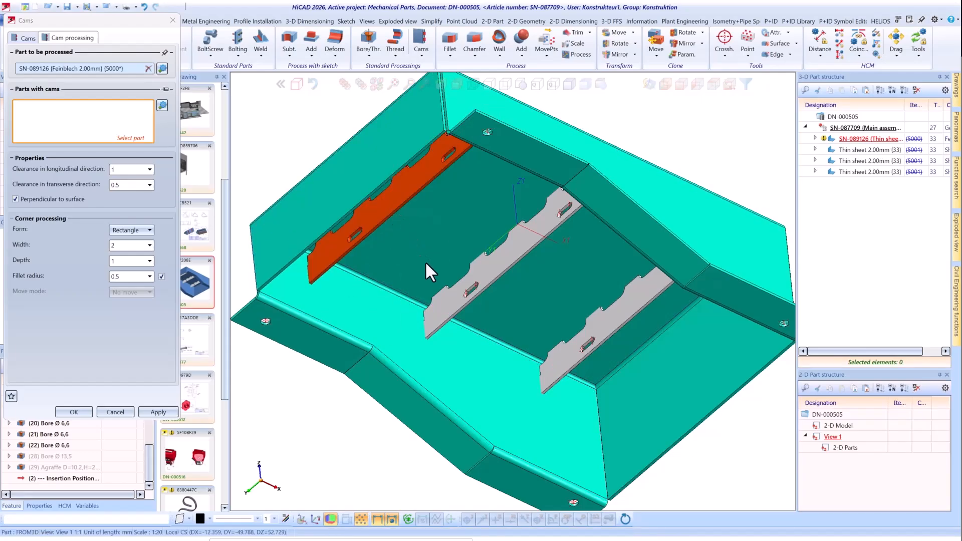
pyautogui.click(489, 250)
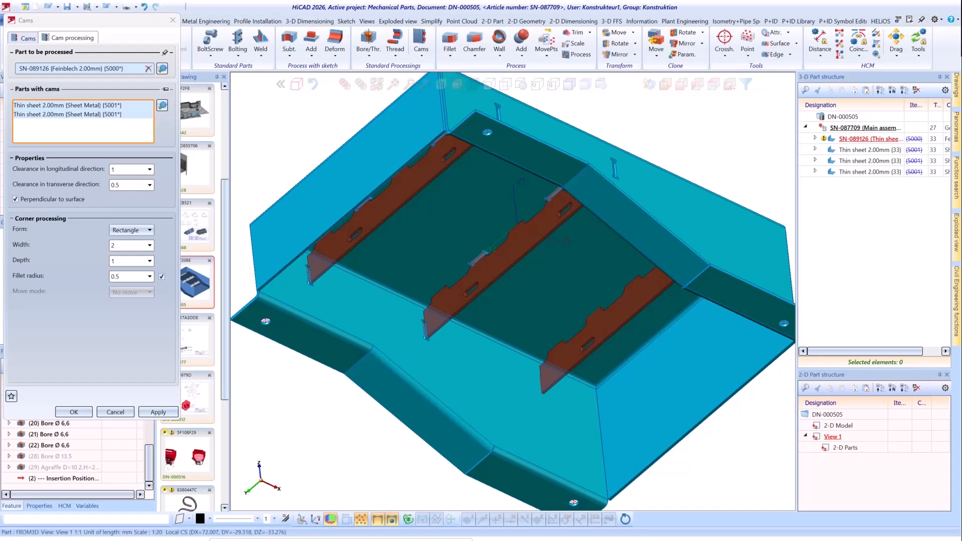
pyautogui.click(608, 311)
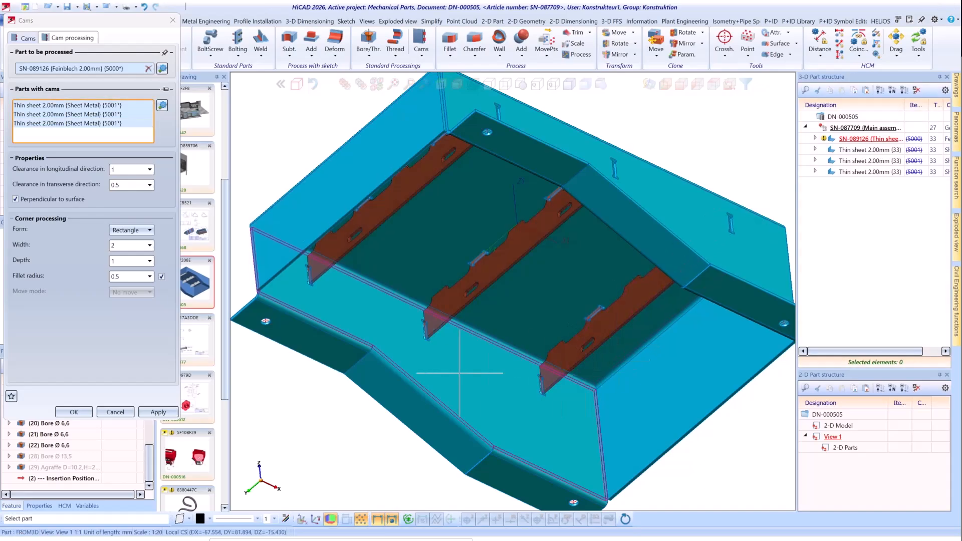
pyautogui.click(76, 413)
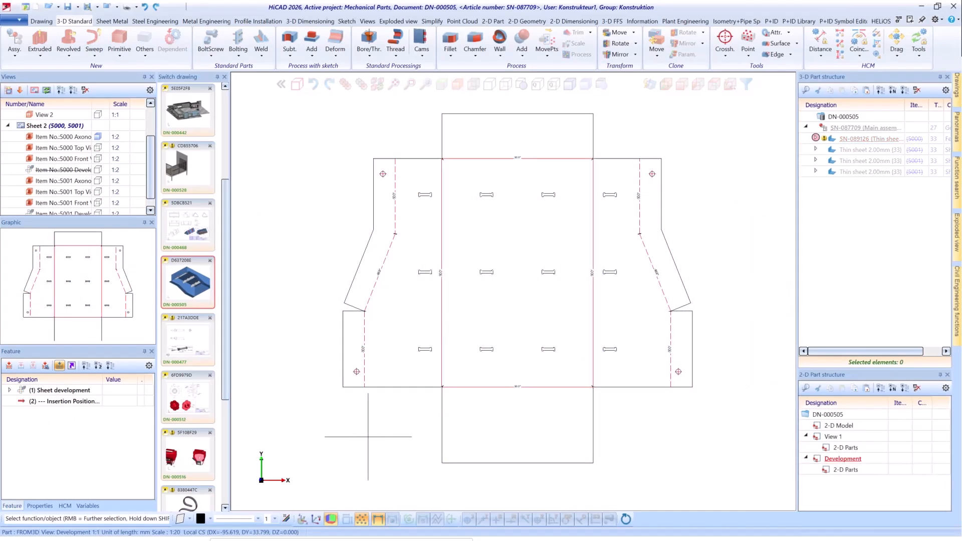
# Start cams on the outer edge of the sheet development's bottom flange, using the catalogue cam shape Anodised tab.
pyautogui.rightClick(466, 311)
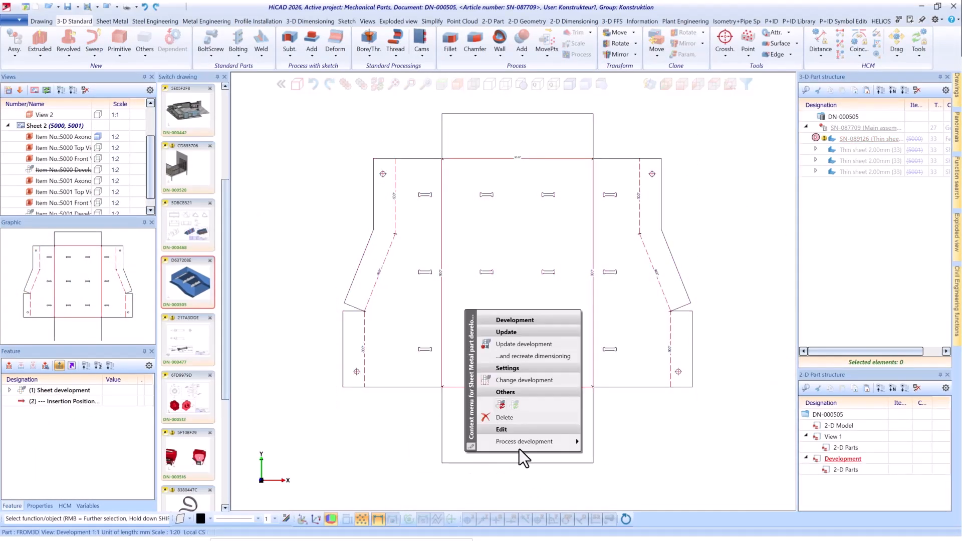
pyautogui.moveTo(562, 445)
pyautogui.click(629, 247)
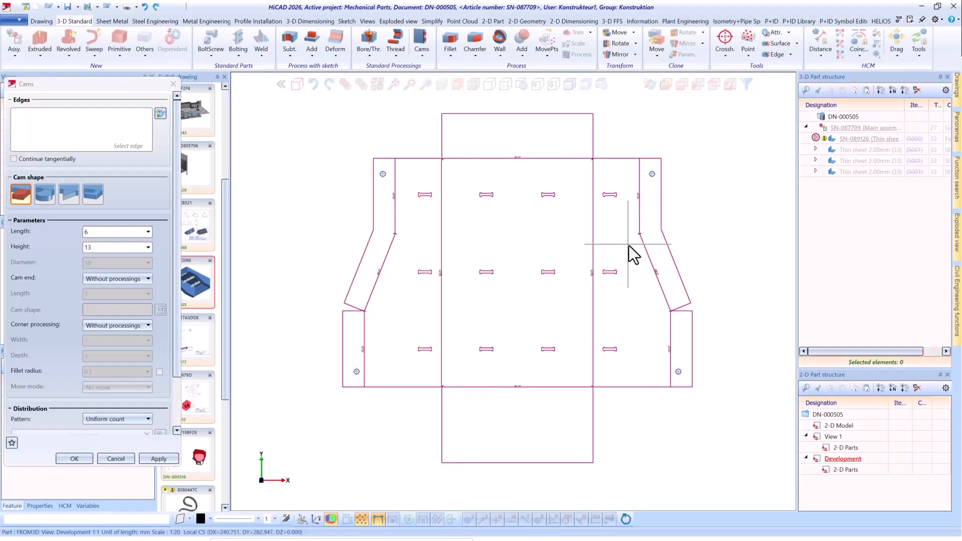
pyautogui.click(517, 463)
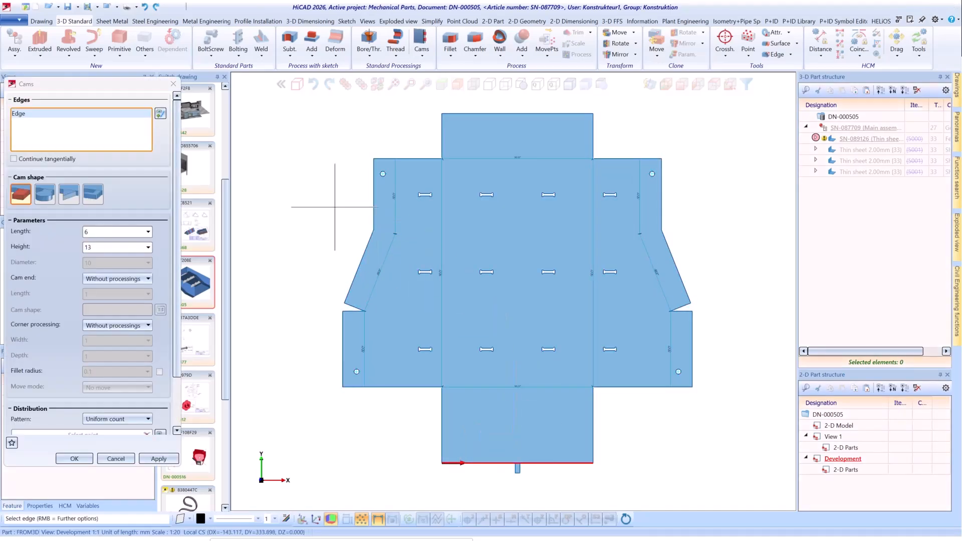
pyautogui.click(97, 200)
pyautogui.scroll(-1, 181, 251)
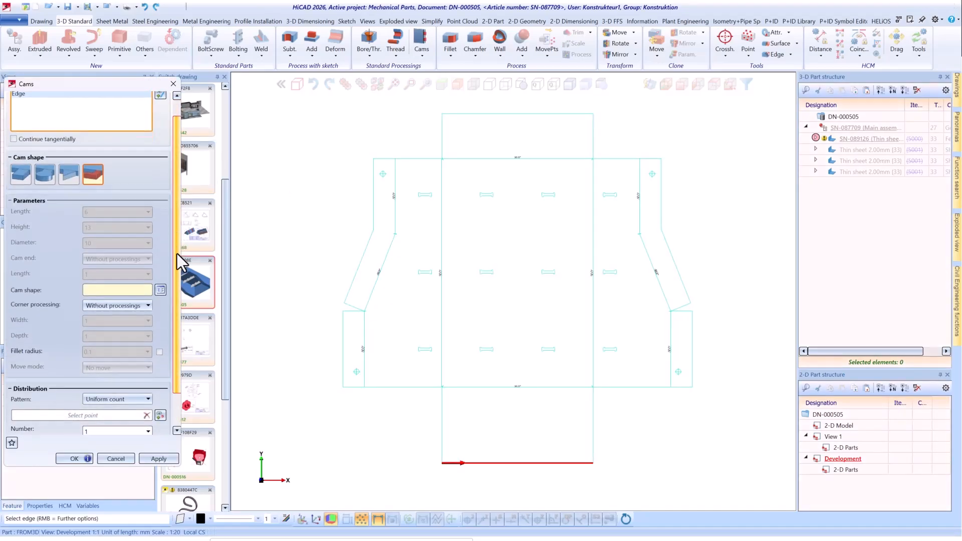
pyautogui.scroll(-2, 175, 256)
pyautogui.click(161, 251)
pyautogui.click(103, 156)
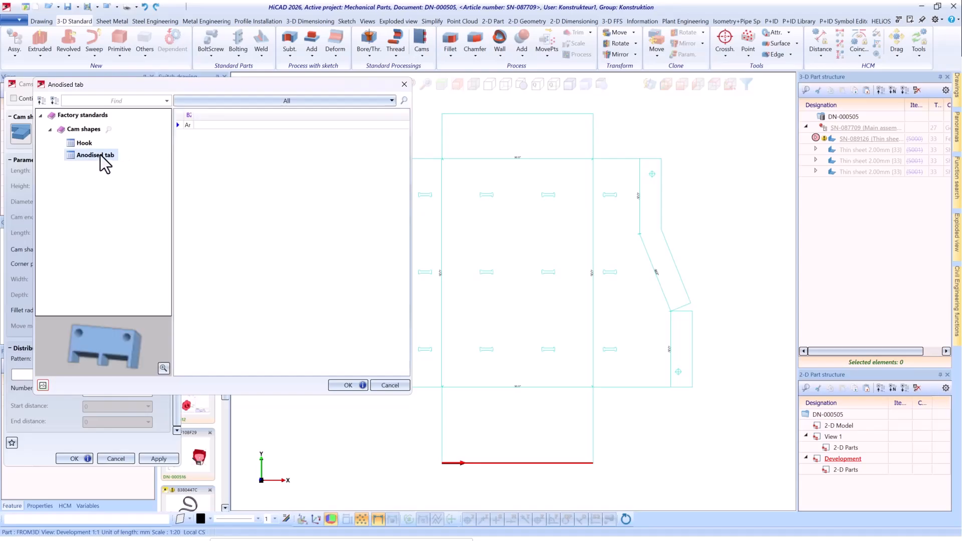
pyautogui.doubleClick(216, 127)
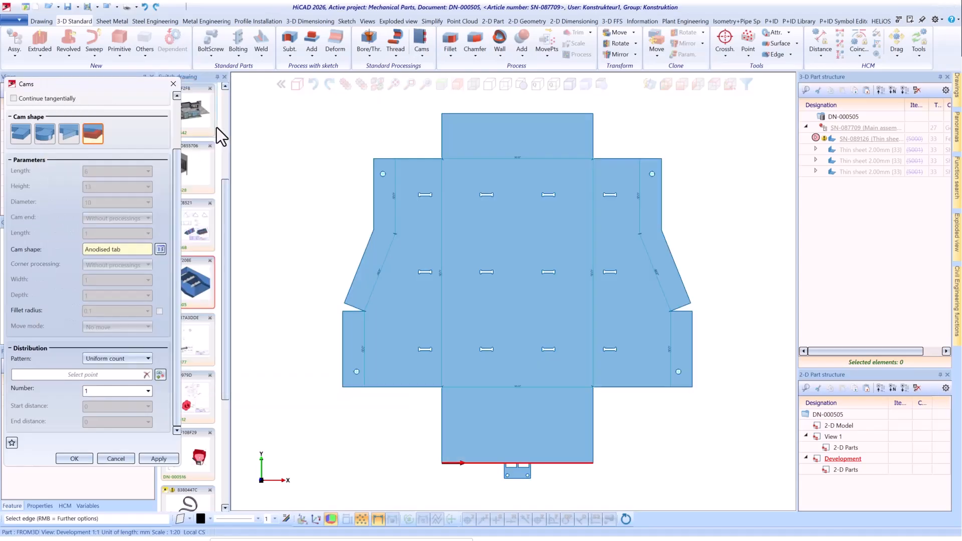
# Distribute 2 cams along the edge with start and end distances of 20 and create them.
pyautogui.press('BackSpace')
pyautogui.write('2')
pyautogui.click(94, 407)
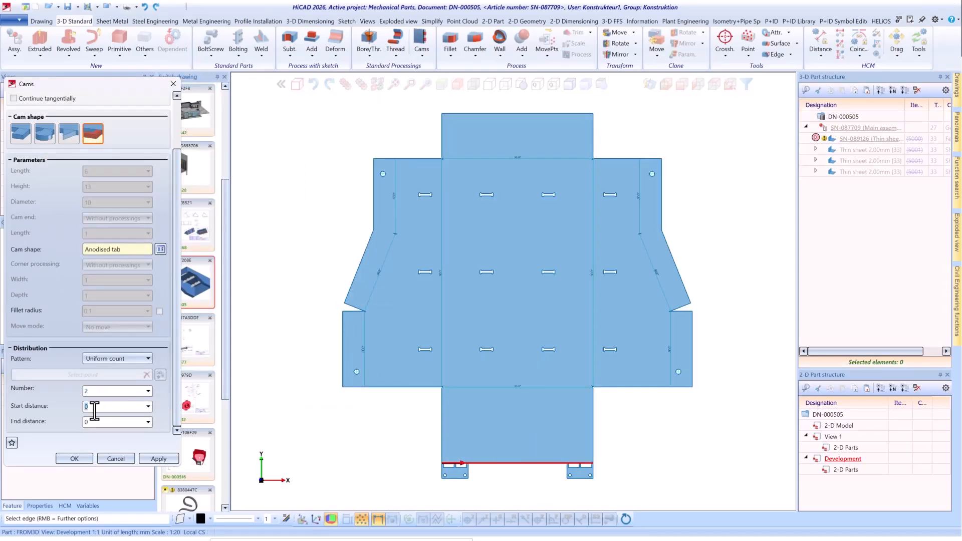
pyautogui.write('20')
pyautogui.press('Tab')
pyautogui.write('20')
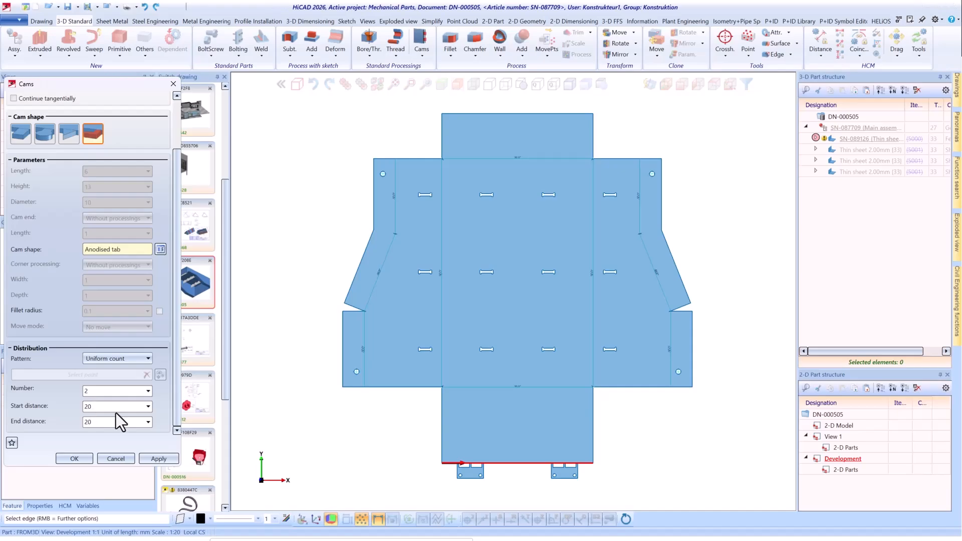
pyautogui.click(74, 458)
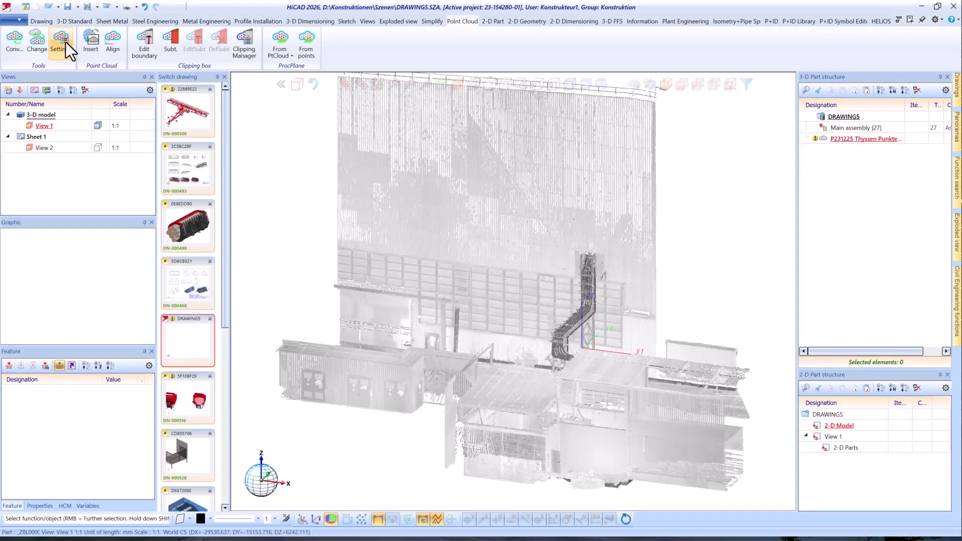
# Open the point cloud settings and lower the brightness to 0.7.
pyautogui.click(65, 42)
pyautogui.moveTo(76, 52); pyautogui.dragTo(134, 90)
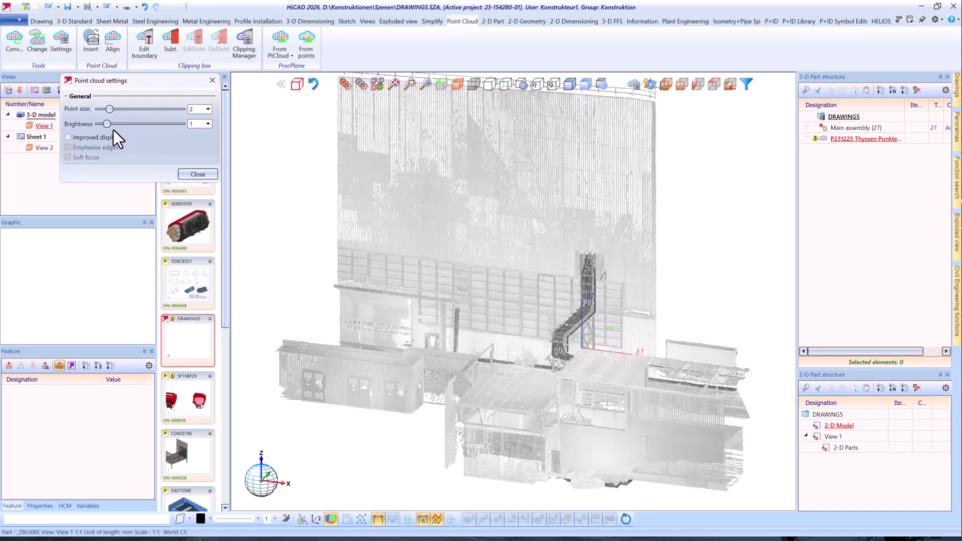
pyautogui.moveTo(108, 127); pyautogui.dragTo(104, 125)
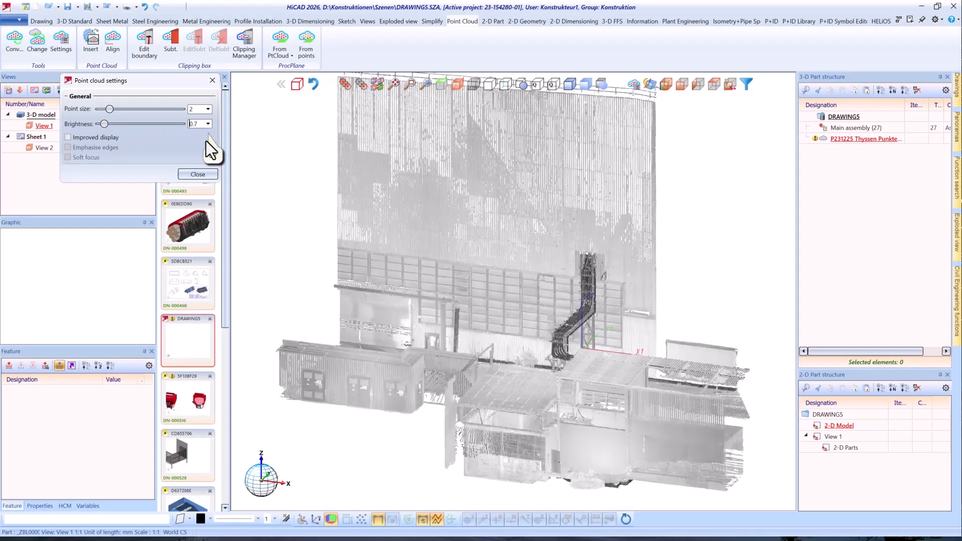
# Enable the improved display of the point cloud and try out the Emphasise edges and Soft focus options.
pyautogui.click(67, 137)
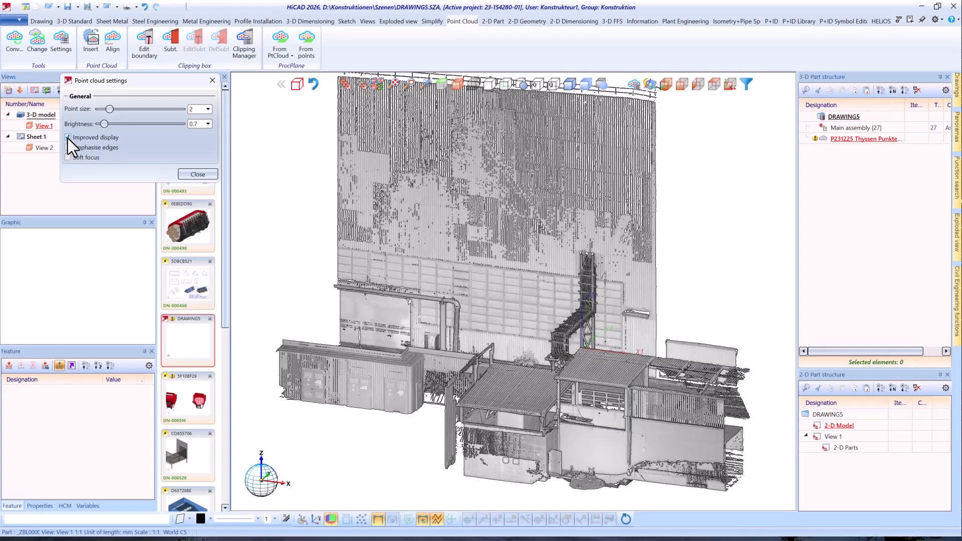
pyautogui.click(68, 137)
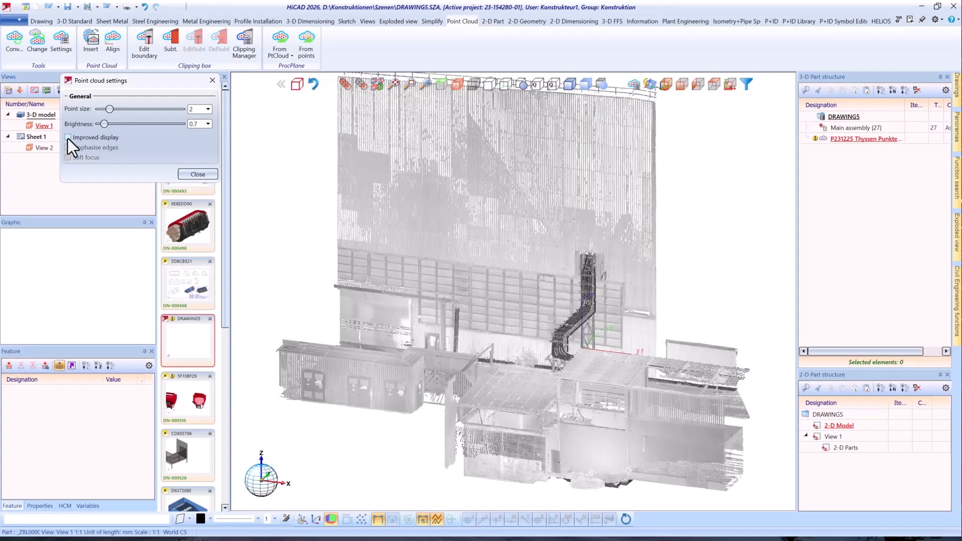
pyautogui.click(68, 137)
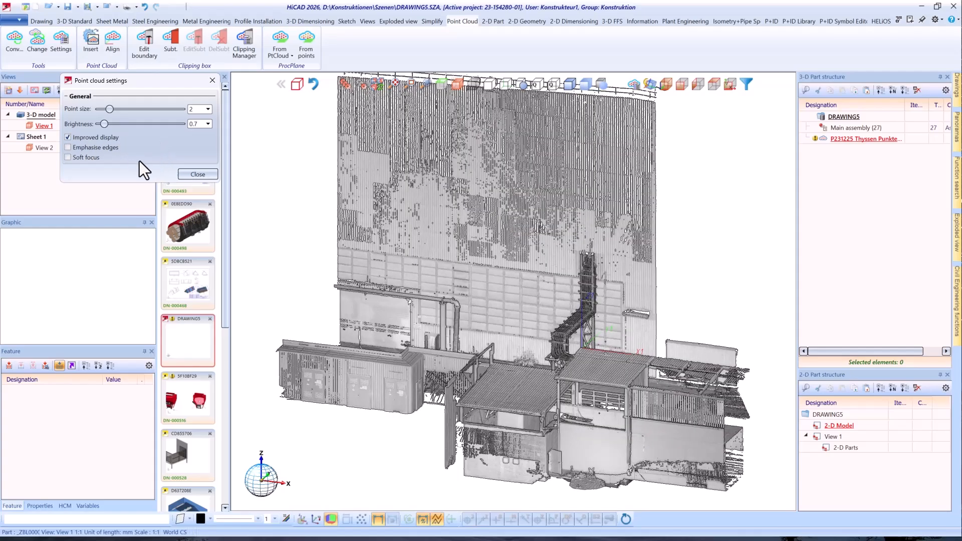
pyautogui.click(68, 147)
pyautogui.click(67, 146)
pyautogui.click(68, 157)
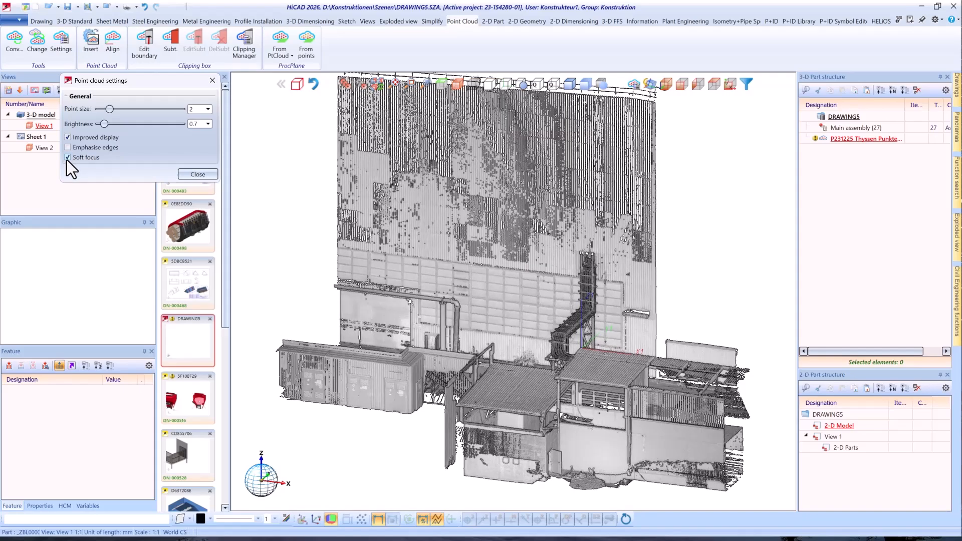
pyautogui.click(68, 157)
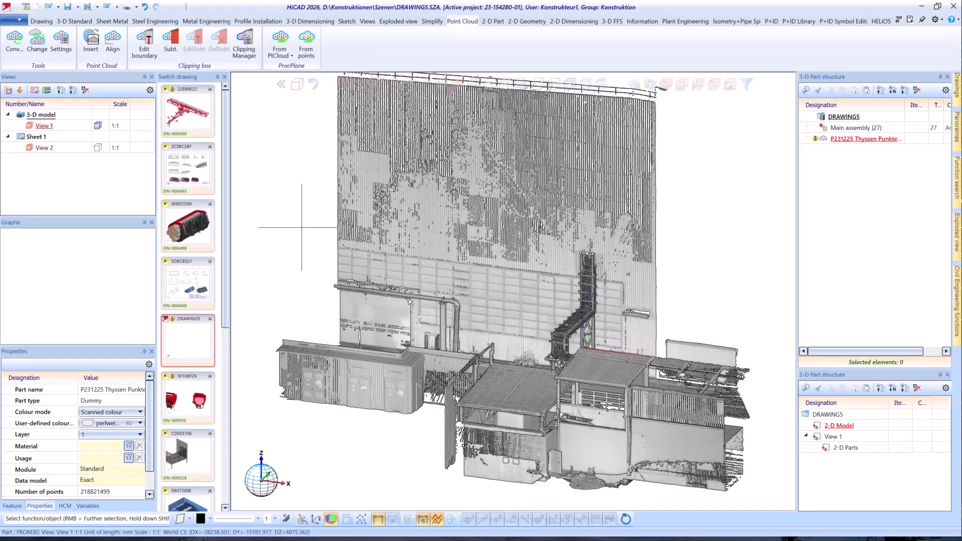
# Set the point cloud's colour mode to User-defined colour and choose Schwarz as its colour.
pyautogui.click(139, 412)
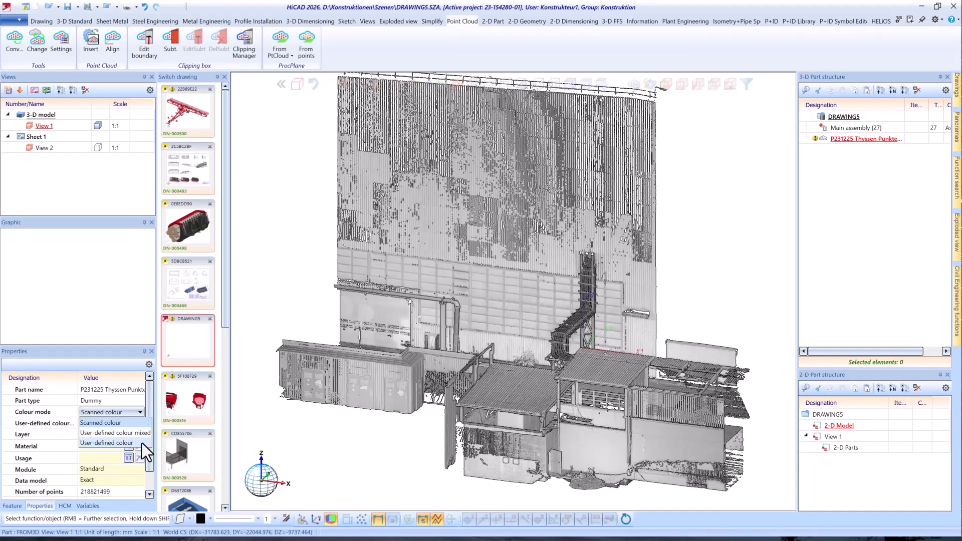
pyautogui.click(146, 442)
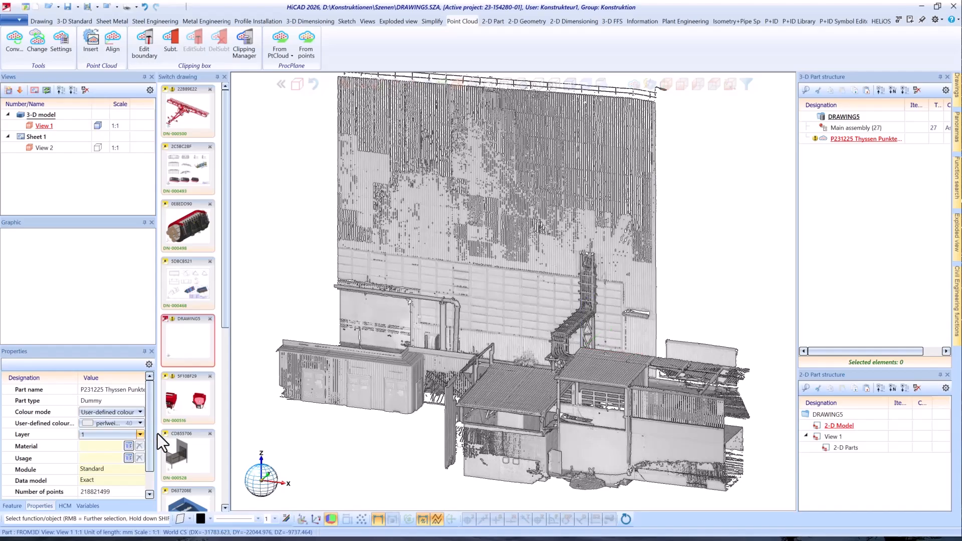
pyautogui.click(141, 423)
pyautogui.scroll(1, 154, 72)
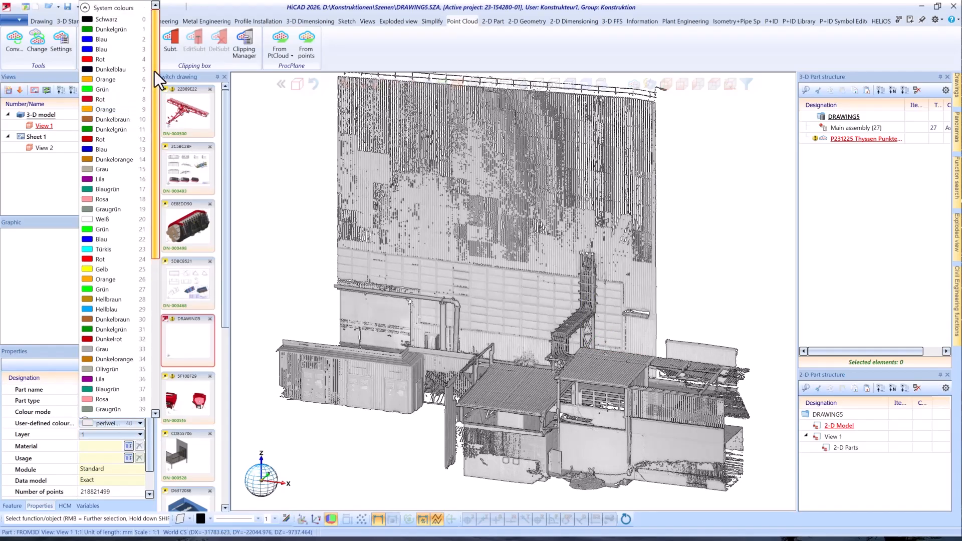
pyautogui.click(111, 21)
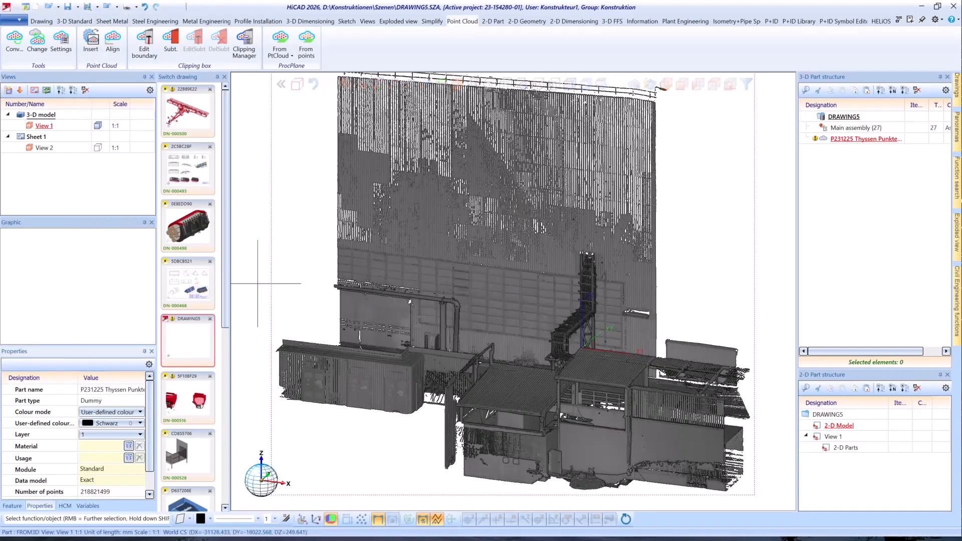
# Change the point cloud's user-defined colour to Dunkelgrün and return its colour mode to Scanned colour.
pyautogui.click(140, 423)
pyautogui.click(138, 35)
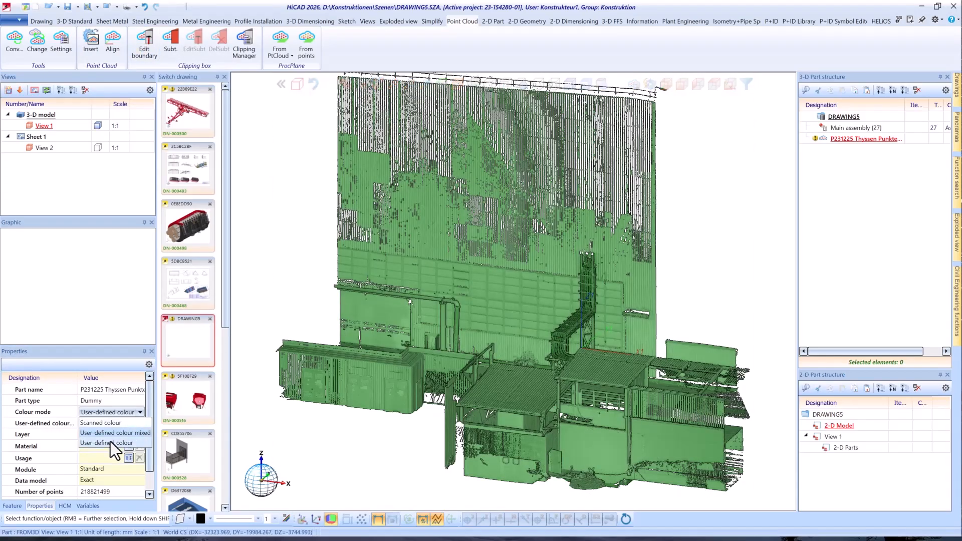
pyautogui.click(110, 442)
pyautogui.click(141, 414)
pyautogui.click(140, 423)
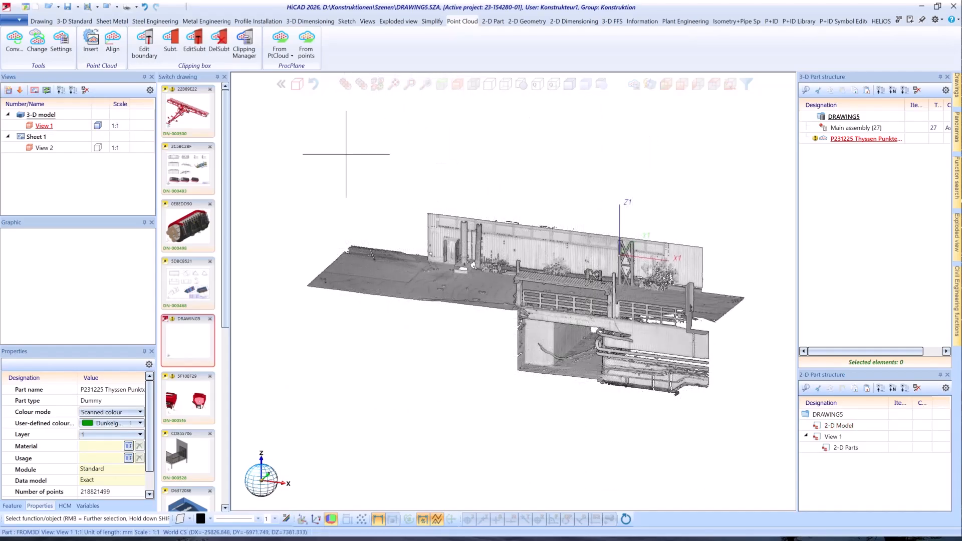
# Edit the boundary of the point cloud's clipping box and reset the clipping.
pyautogui.click(149, 44)
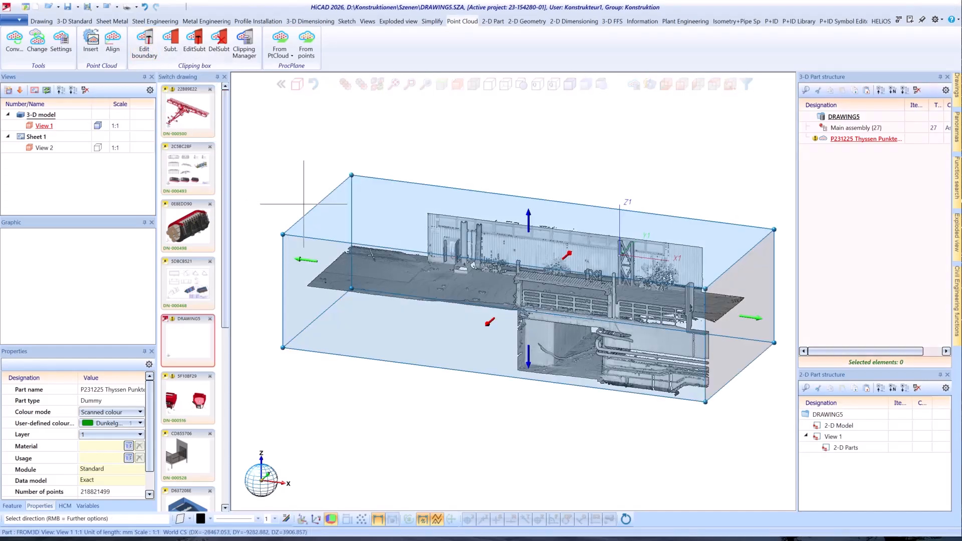
pyautogui.rightClick(387, 205)
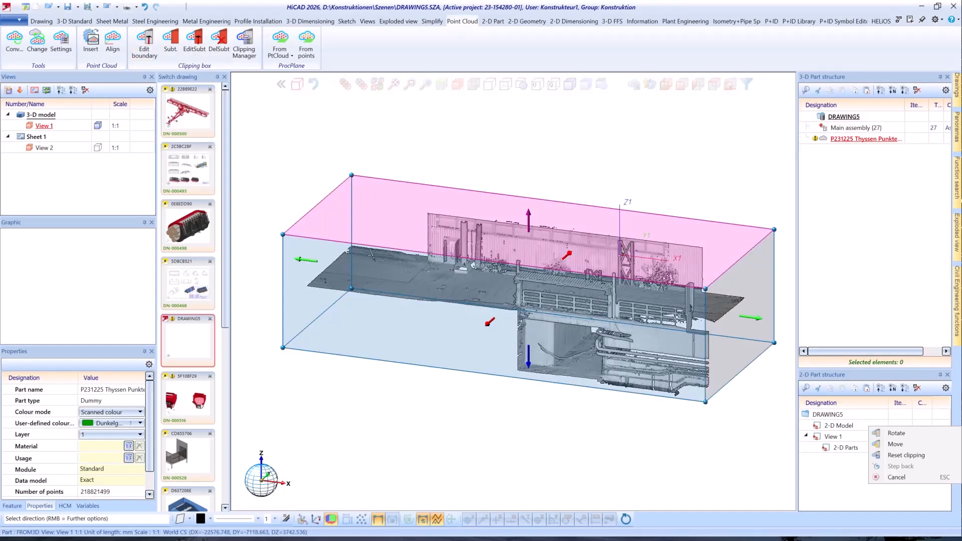
pyautogui.click(917, 457)
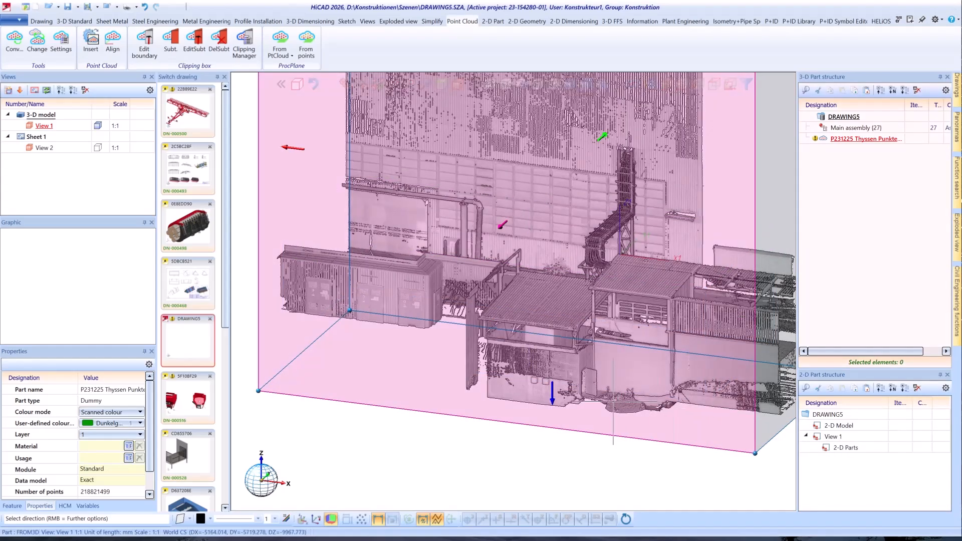
pyautogui.scroll(-3, 613, 402)
pyautogui.scroll(-1, 615, 401)
pyautogui.scroll(1, 750, 331)
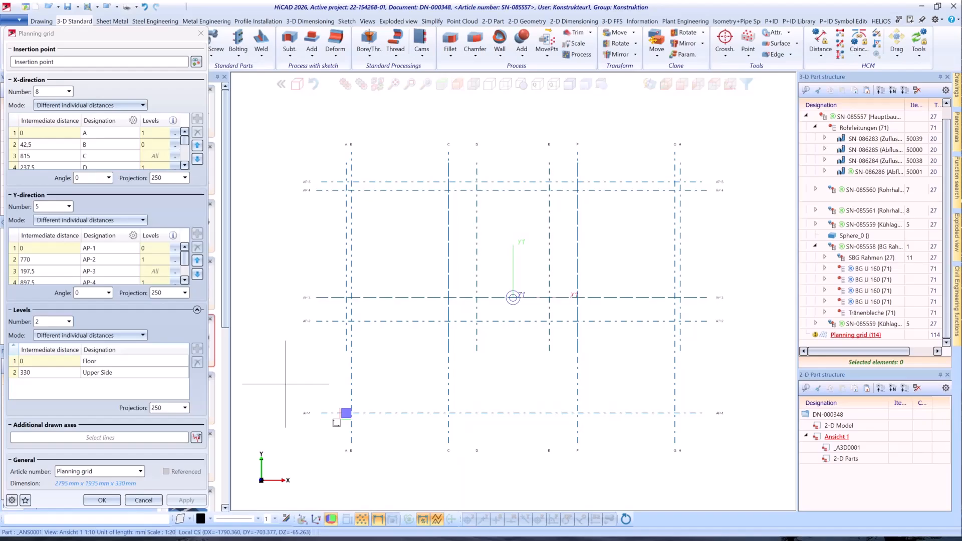
# Sketch two slanted additional axes for the planning grid, starting about 400 mm inside the outer X axes and converging downward.
pyautogui.click(195, 439)
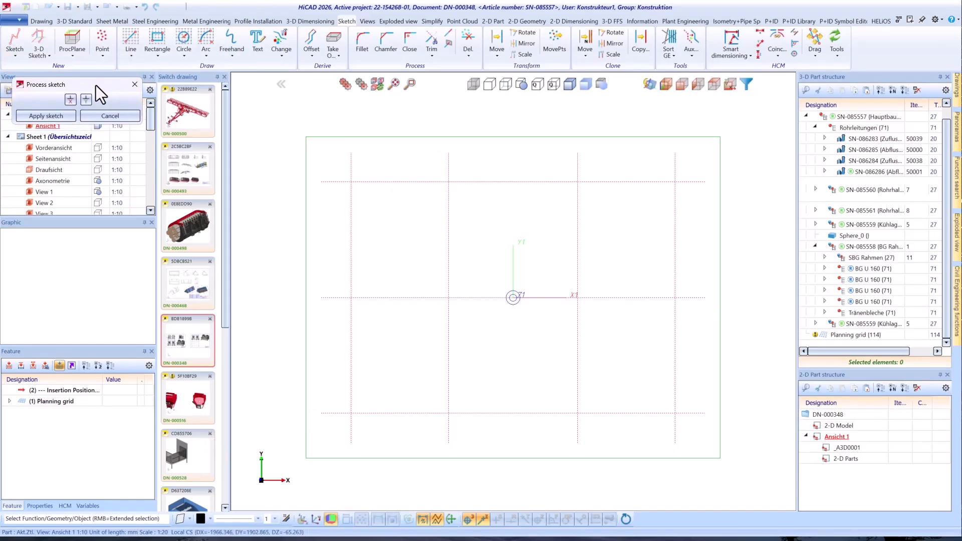
pyautogui.click(130, 36)
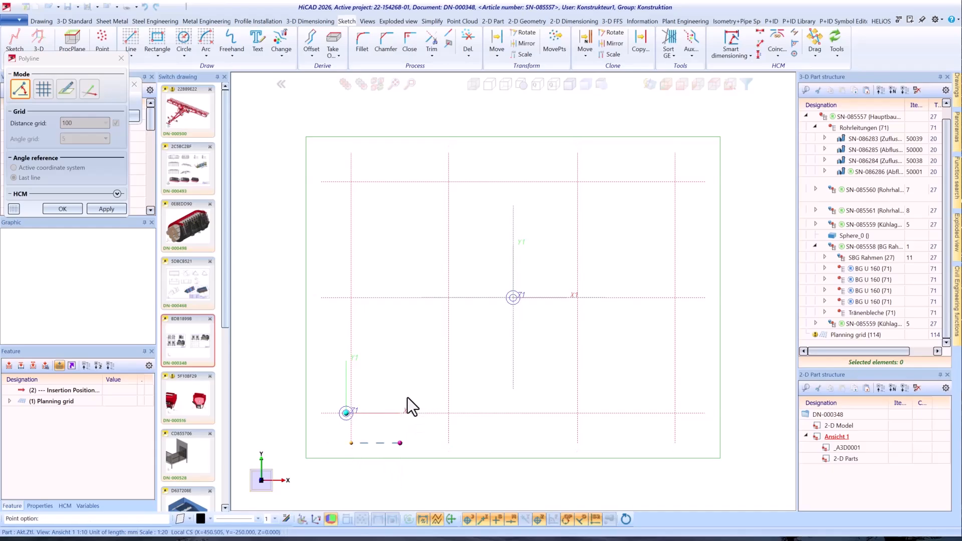
pyautogui.click(400, 443)
pyautogui.click(373, 134)
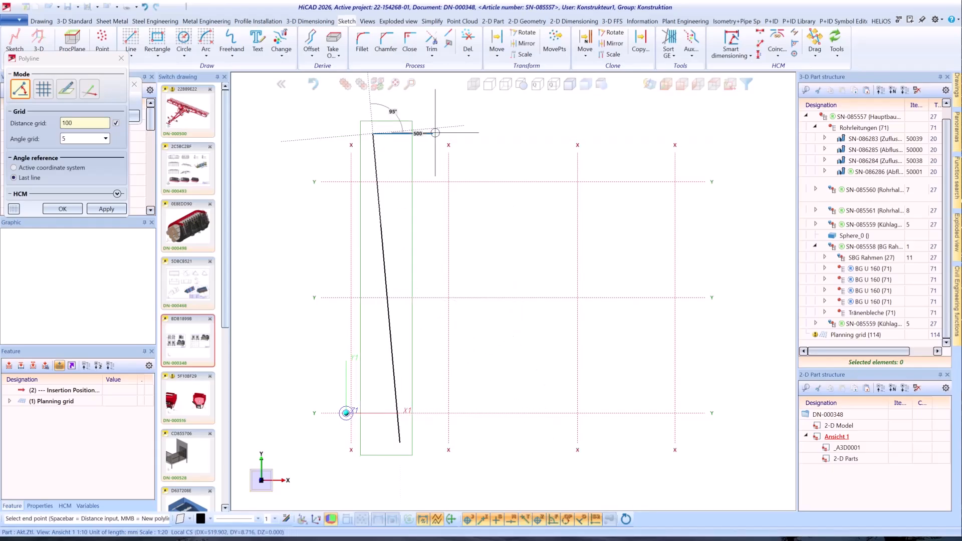
pyautogui.middleClick(451, 136)
pyautogui.click(627, 443)
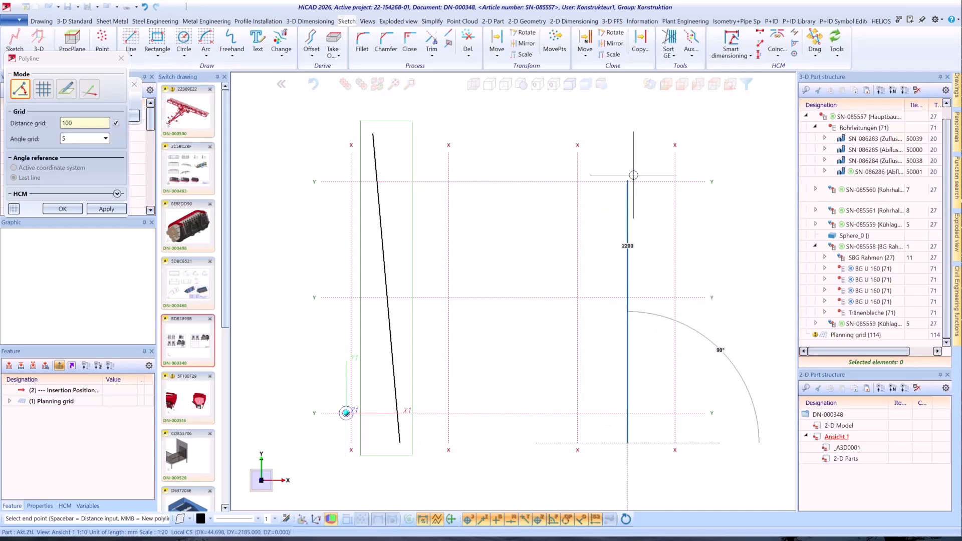
pyautogui.click(654, 134)
pyautogui.middleClick(596, 122)
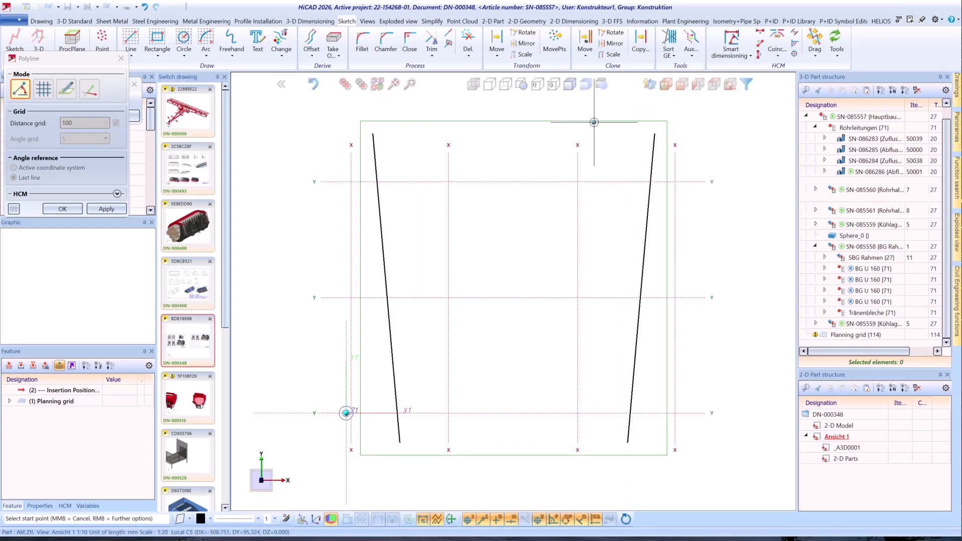
pyautogui.middleClick(539, 122)
# Dimension the horizontal distance from the right slanted line's lower end to the outermost X axis.
pyautogui.click(744, 37)
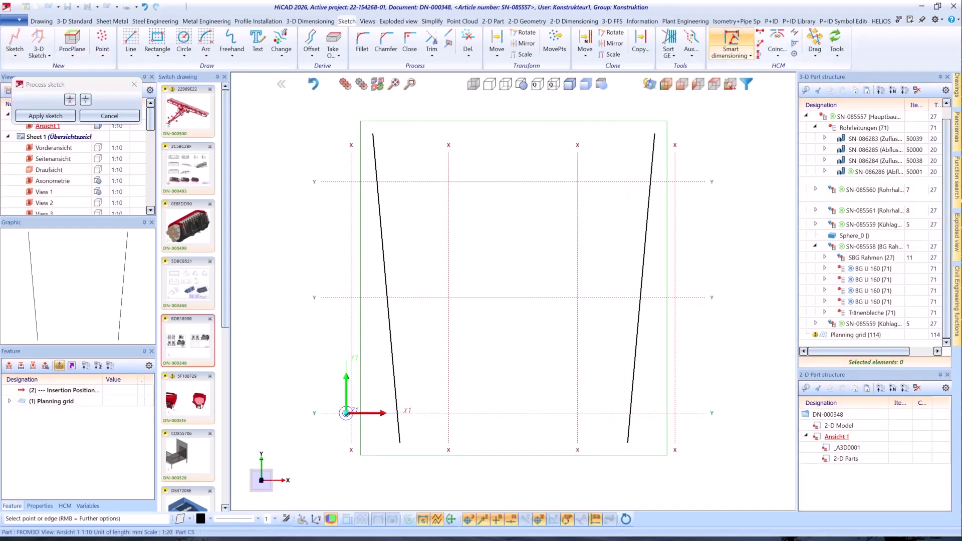
pyautogui.click(676, 429)
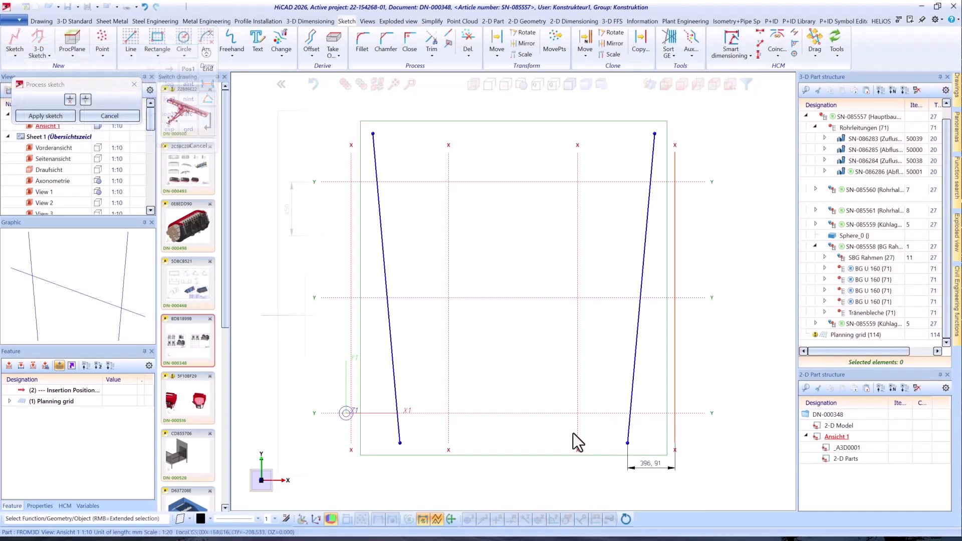
# Assign the two steep slanted lines to the planning grid's X-direction axes.
pyautogui.click(70, 99)
pyautogui.click(375, 150)
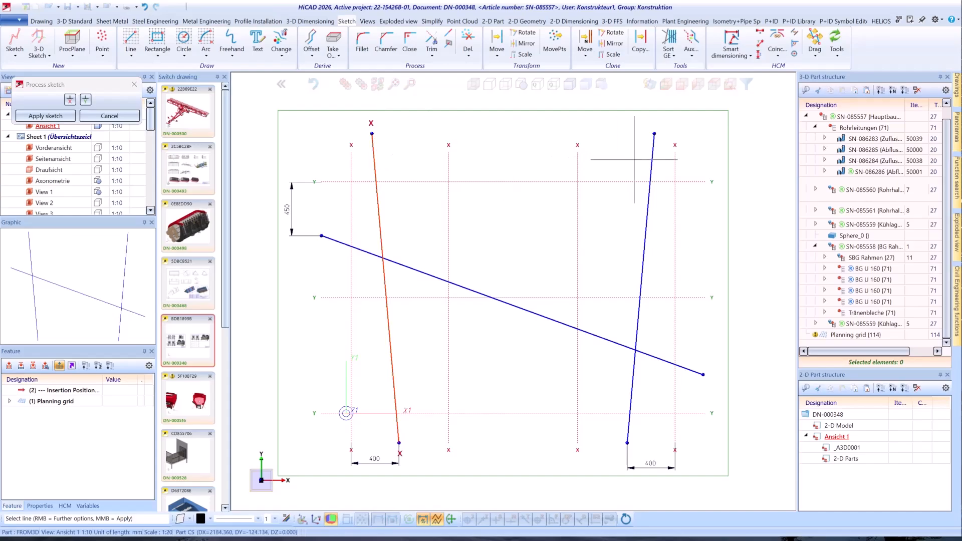
pyautogui.click(656, 156)
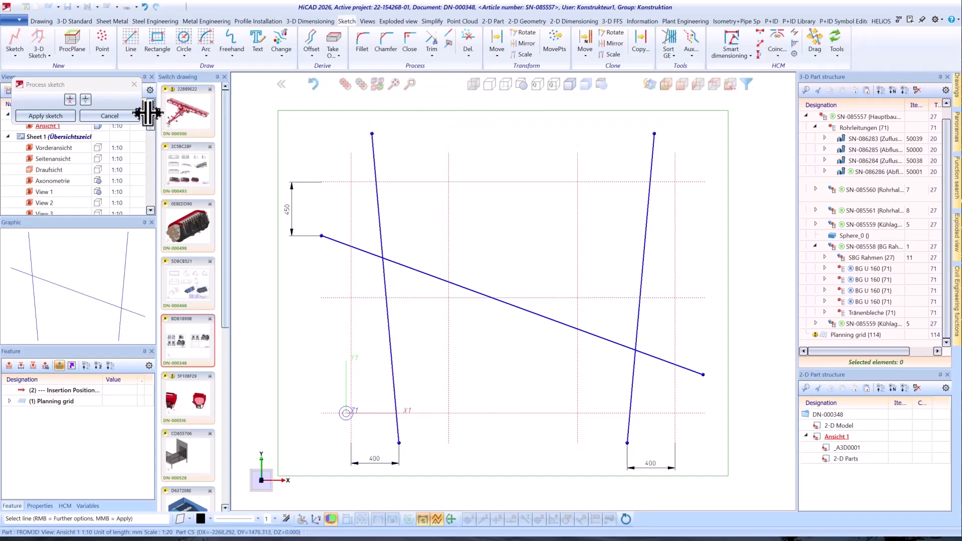
# Assign the shallow slanted line crossing the grid to the planning grid's Y-direction axes and apply the sketch.
pyautogui.click(87, 101)
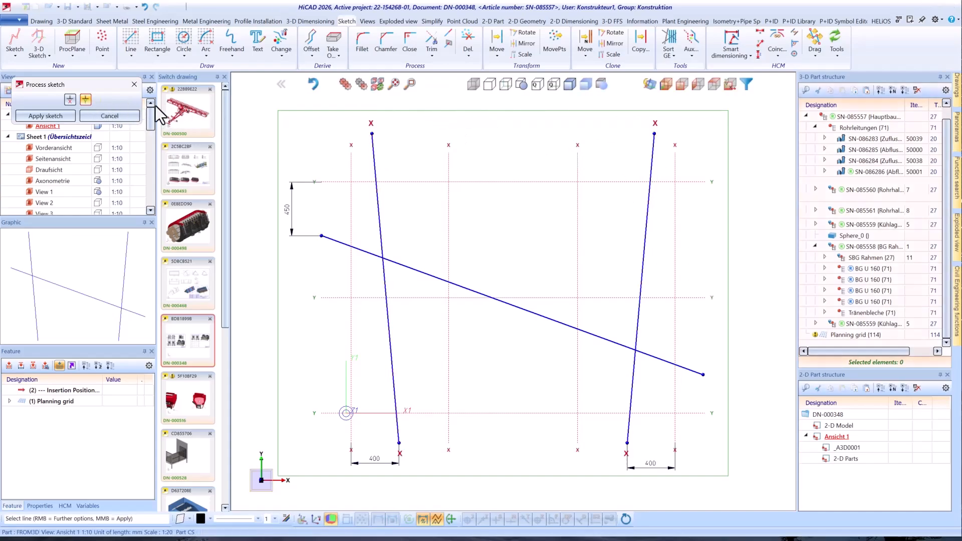
pyautogui.click(407, 267)
pyautogui.middleClick(309, 262)
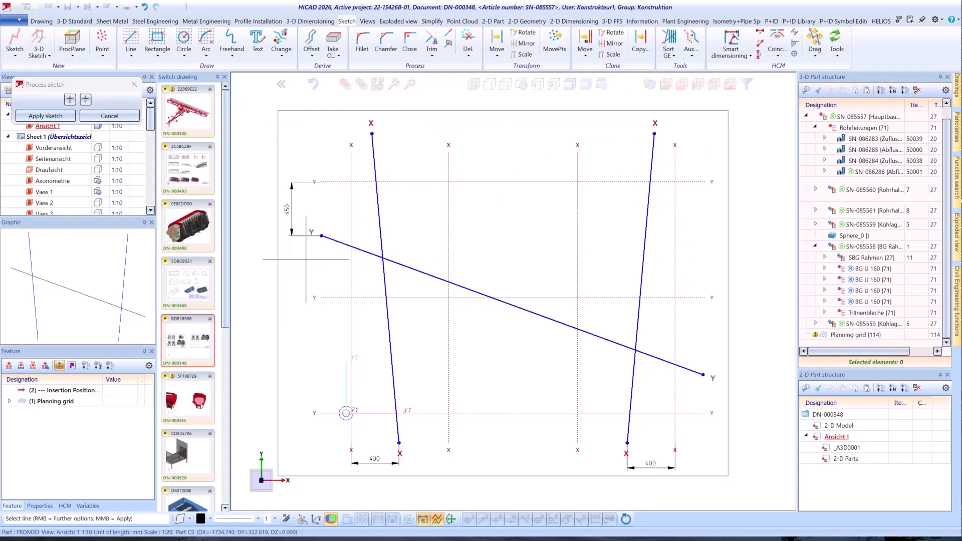
pyautogui.click(46, 116)
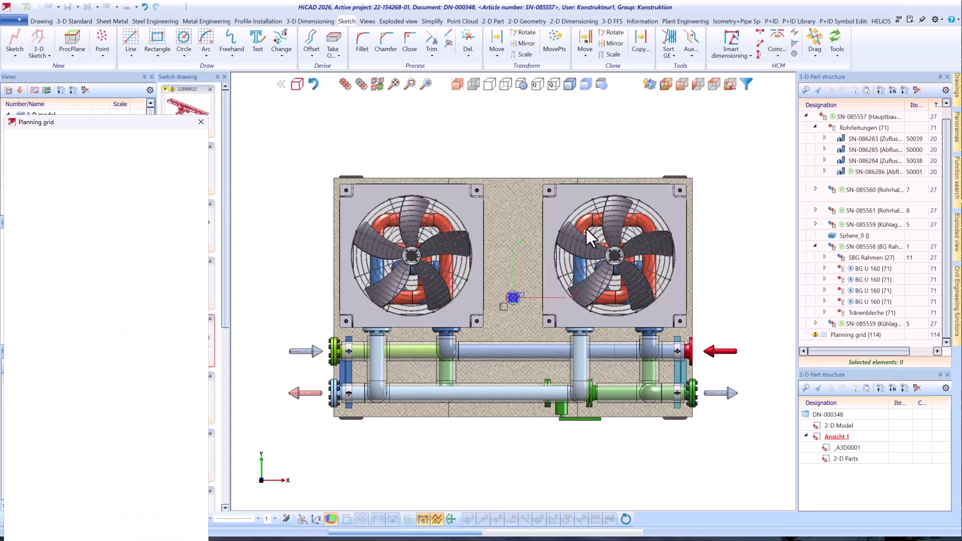
# Accept the planning grid with its additional drawn axes, two in X and one in Y.
pyautogui.moveTo(142, 122)
pyautogui.mouseDown()
pyautogui.moveTo(174, 97)
pyautogui.moveTo(169, 30)
pyautogui.mouseUp()
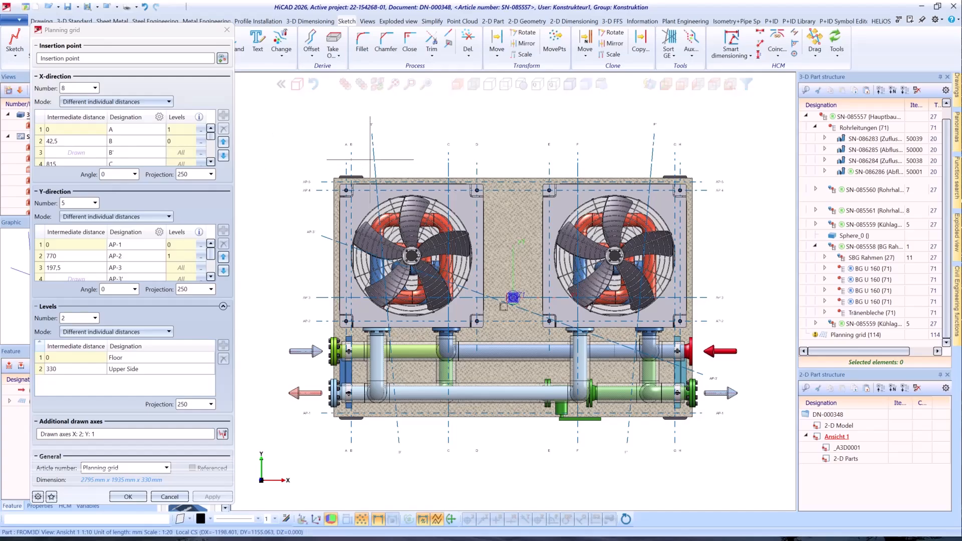
pyautogui.scroll(5, 374, 150)
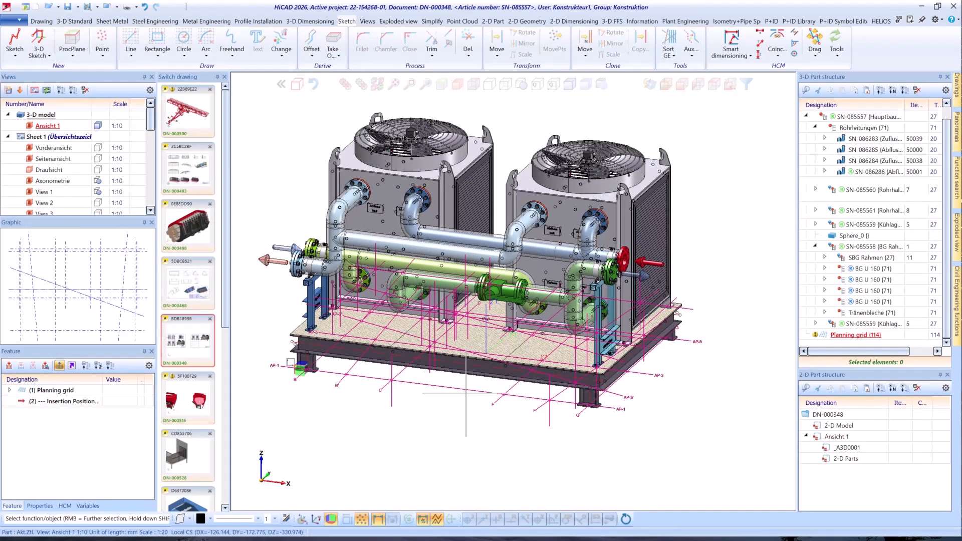
pyautogui.rightClick(467, 394)
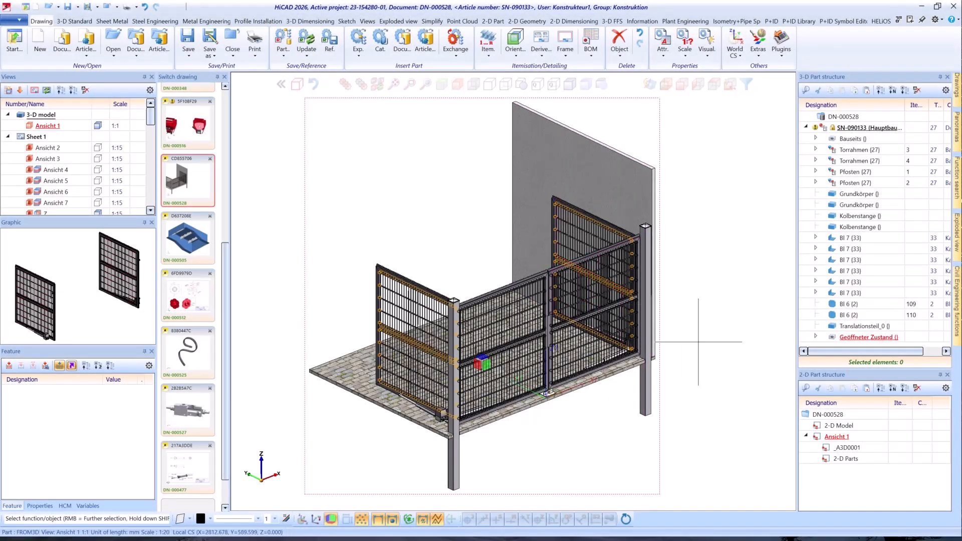
# Move the Geöffneter Zustand part out of the main assembly to the top level of drawing DN-000528 and activate the main assembly.
pyautogui.moveTo(860, 340); pyautogui.dragTo(852, 117)
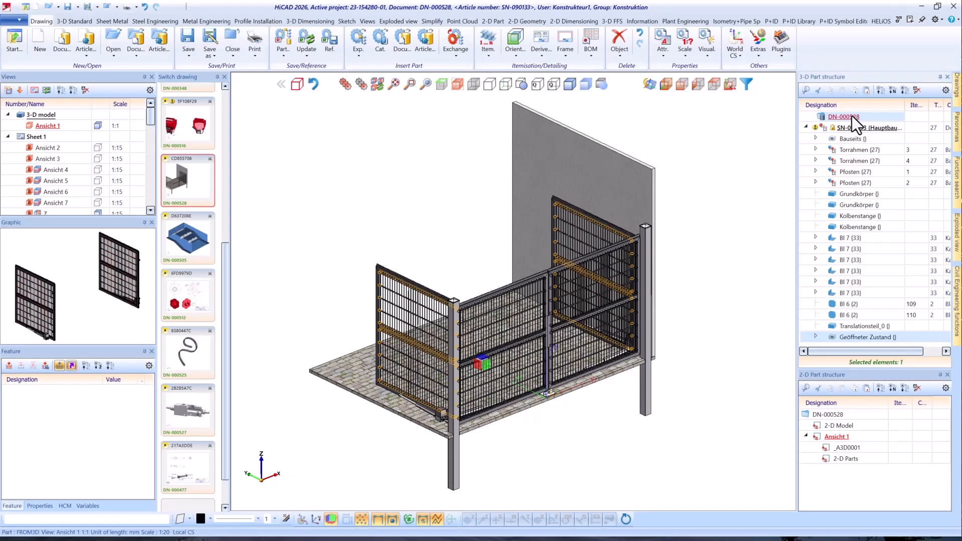
pyautogui.click(806, 128)
pyautogui.click(862, 128)
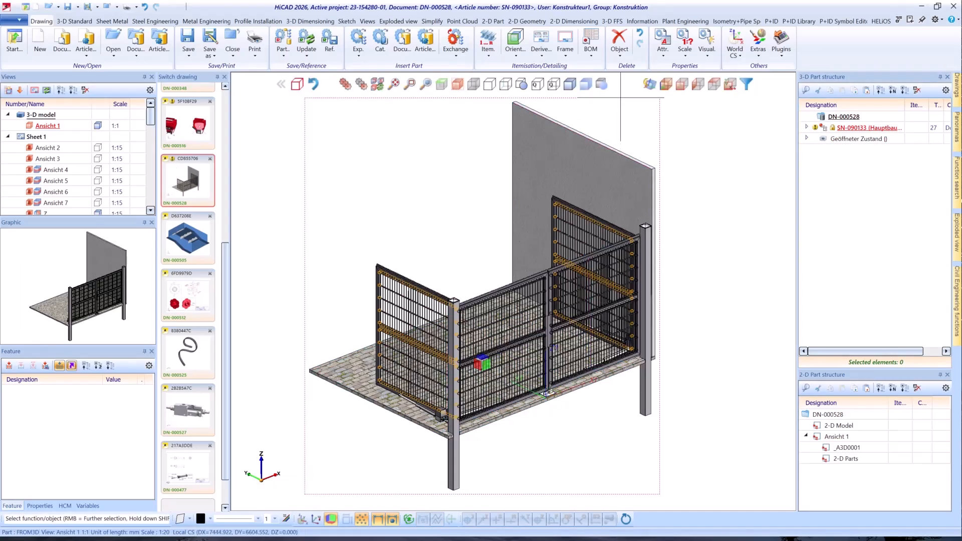
# Open the bill of materials settings for the gate drawing.
pyautogui.click(592, 40)
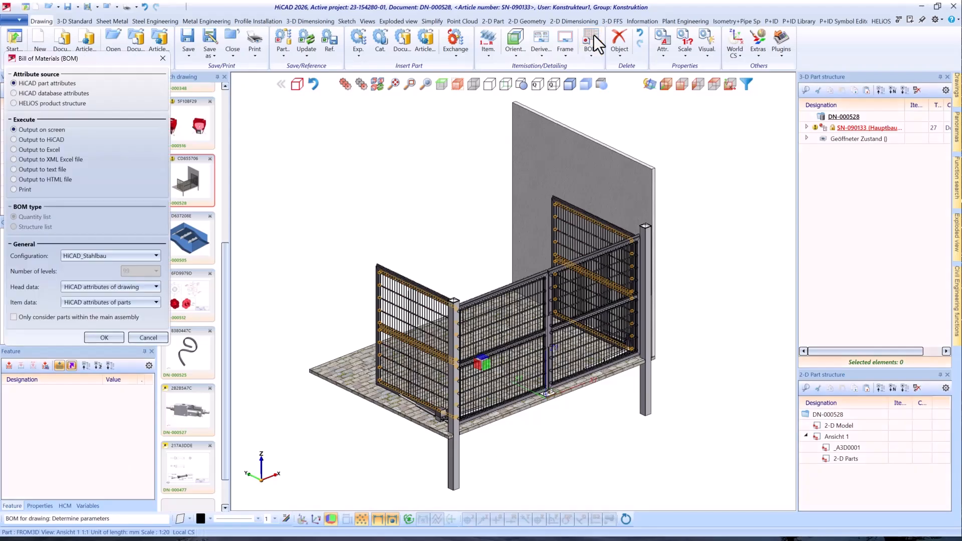